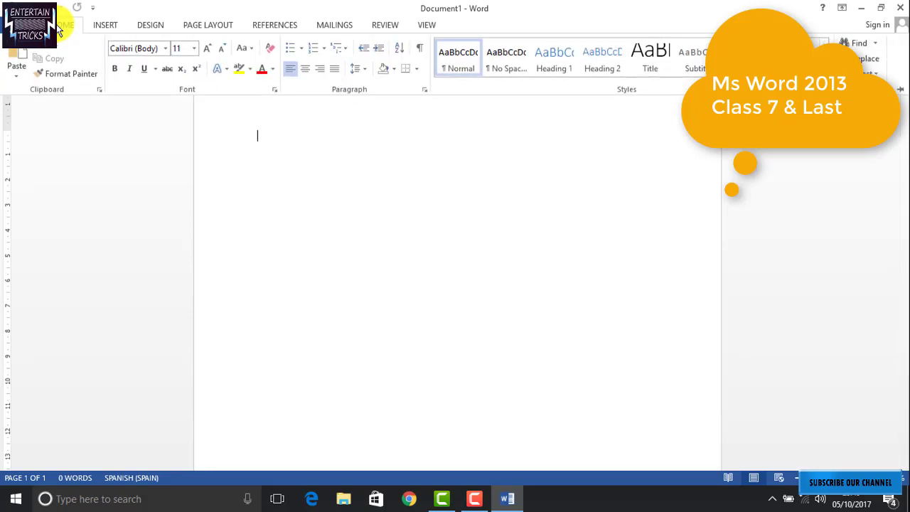
click(98, 25)
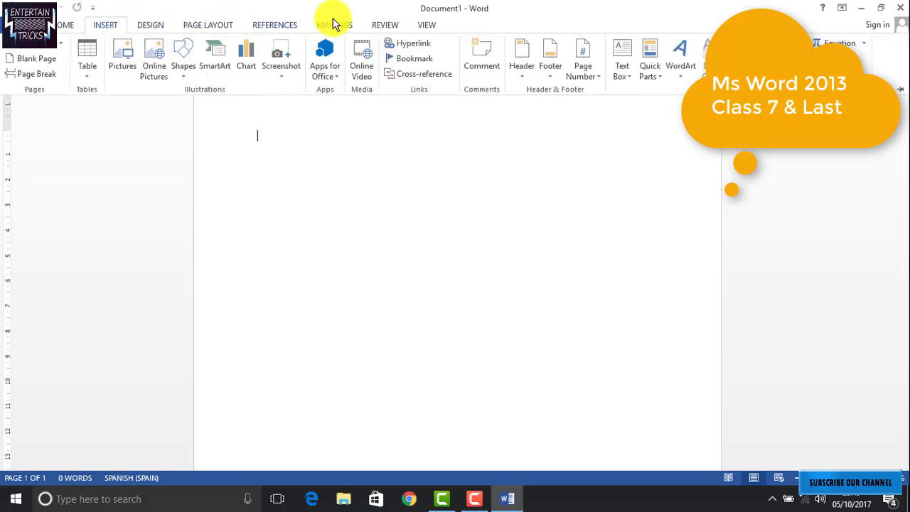
click(381, 28)
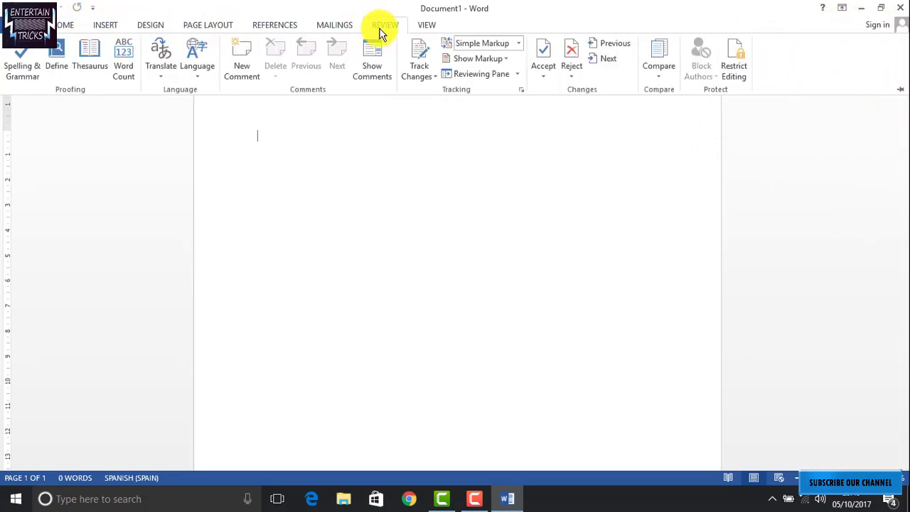
click(430, 25)
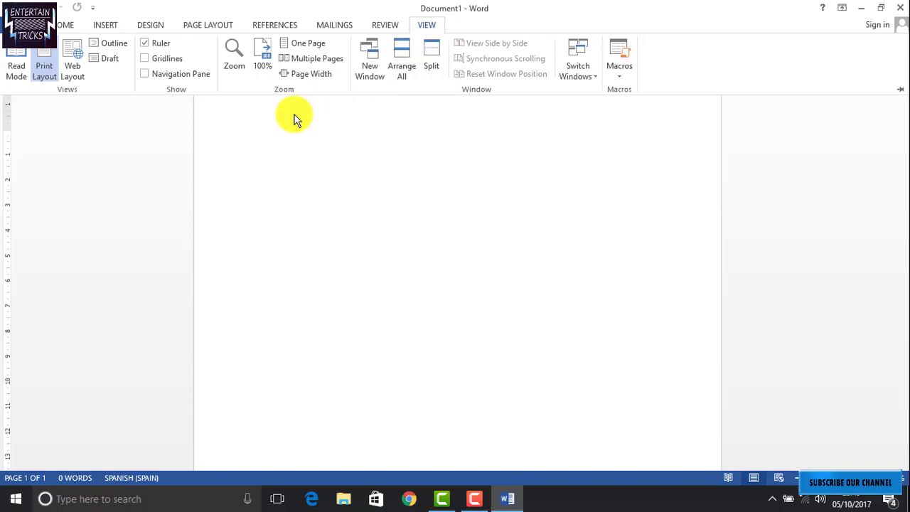
click(222, 34)
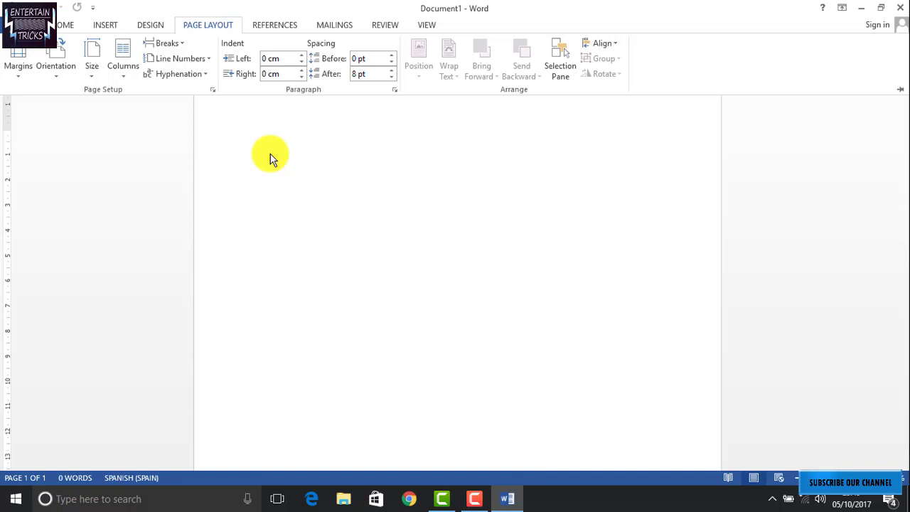
click(139, 27)
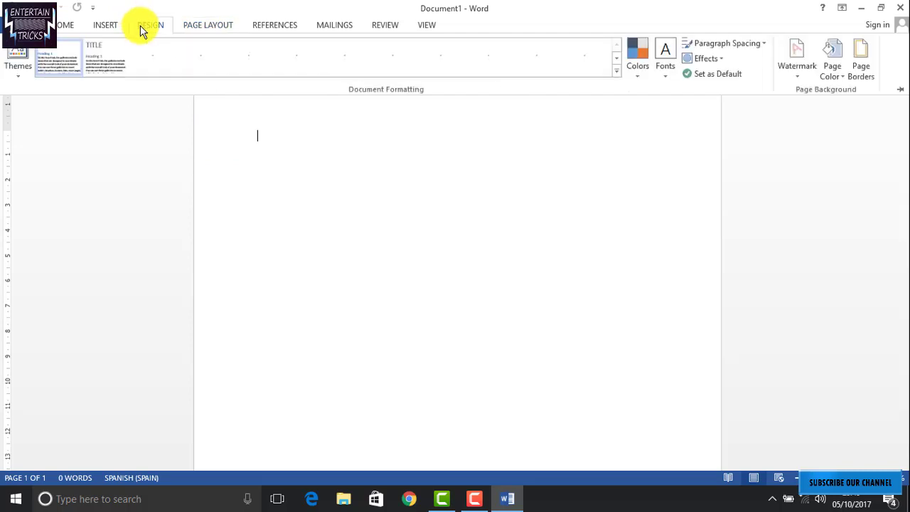
click(265, 27)
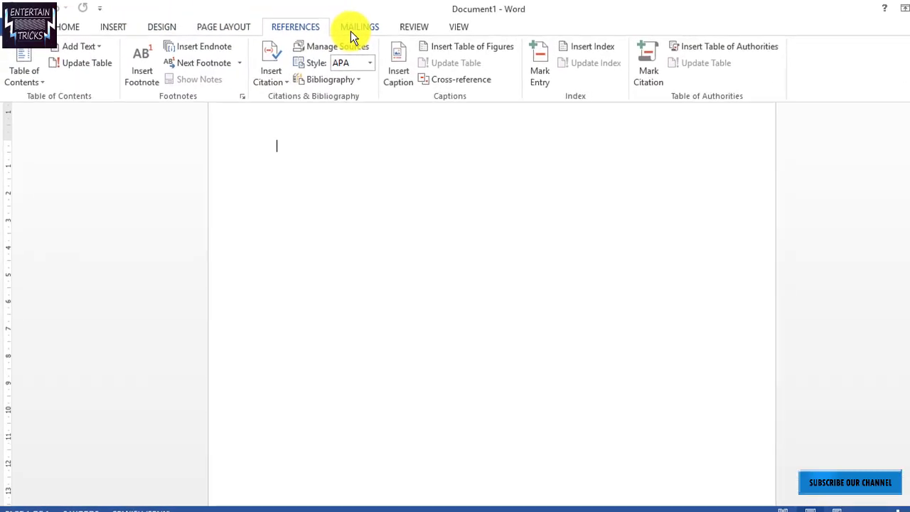
click(329, 28)
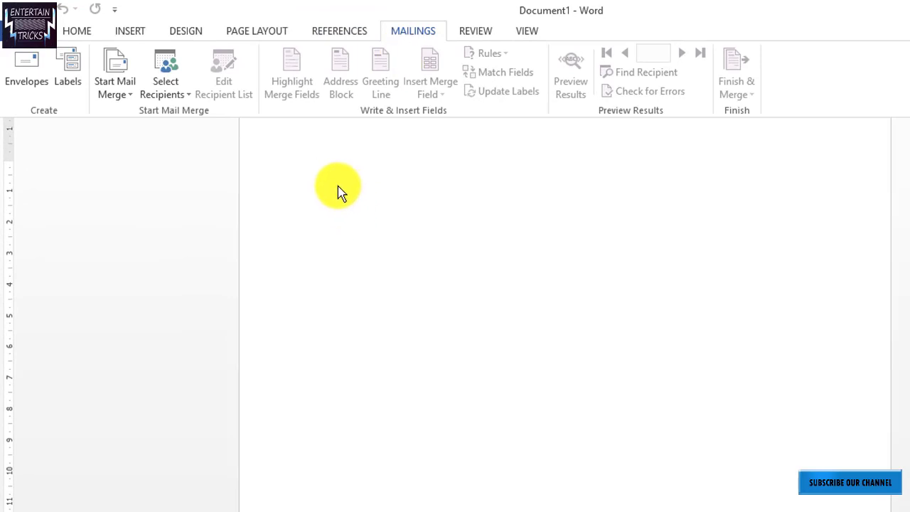
- Insert the built-in automatic table of contents headed Contents into the blank document
click(339, 36)
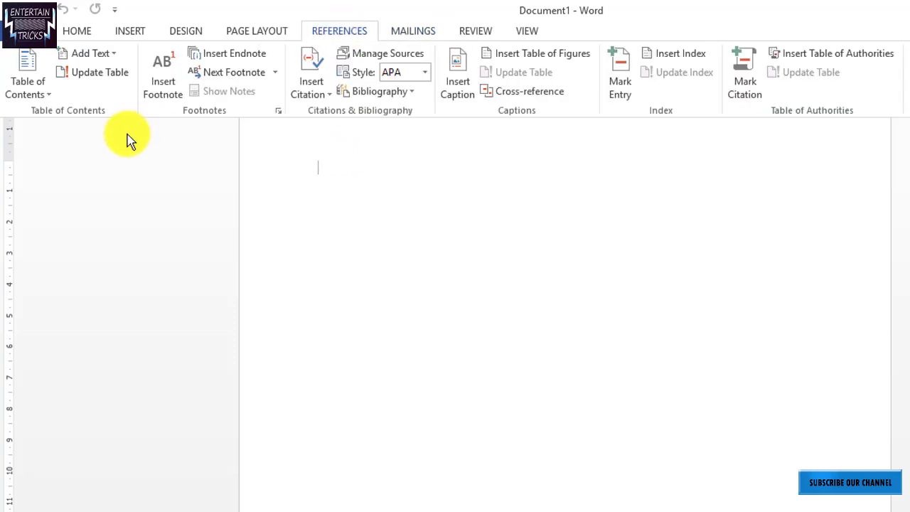
click(46, 95)
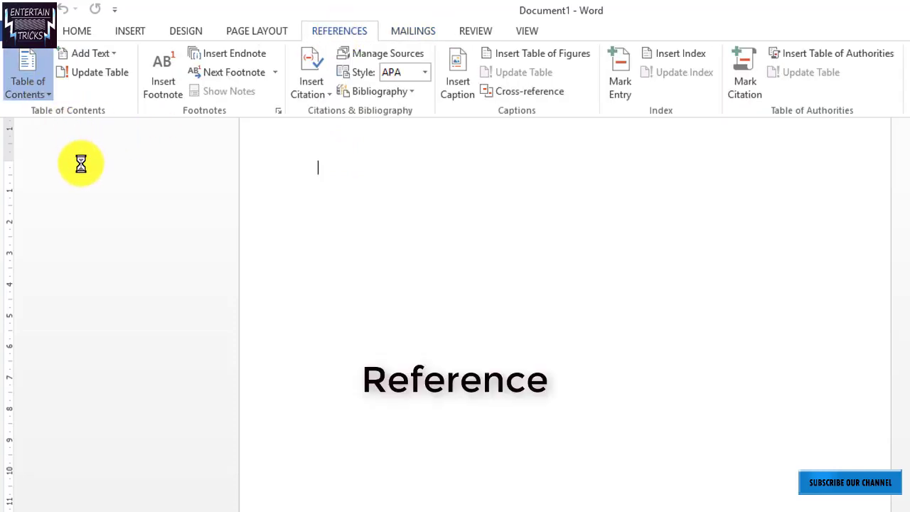
click(102, 191)
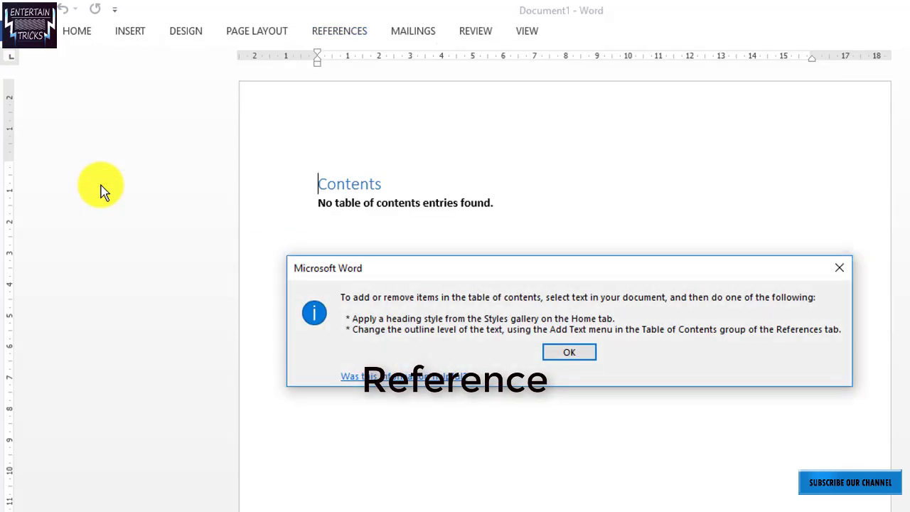
click(587, 355)
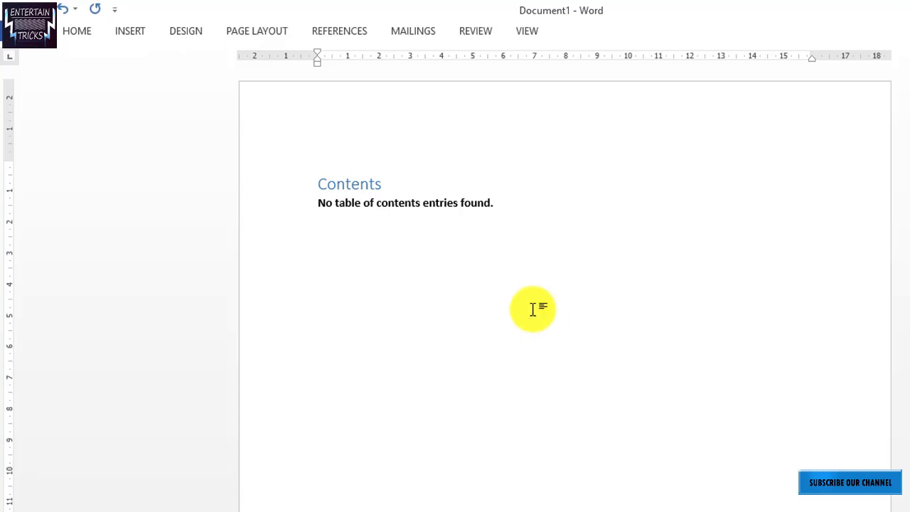
- Try to delete the inserted table of contents, and undo the changes back to a blank page
click(470, 201)
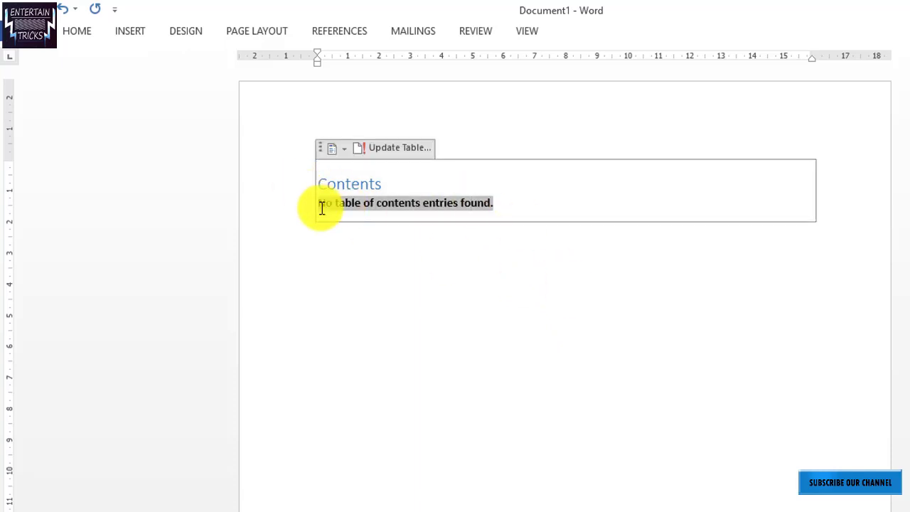
click(320, 159)
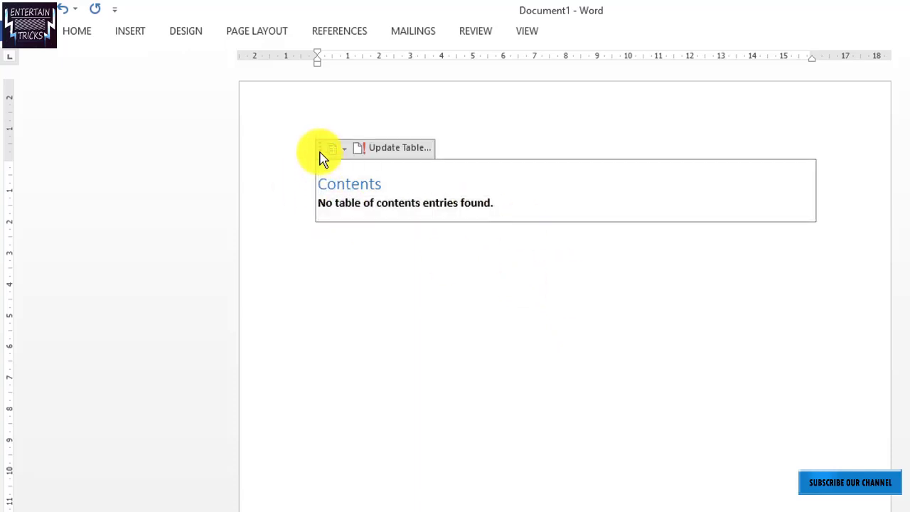
key(Delete)
click(473, 205)
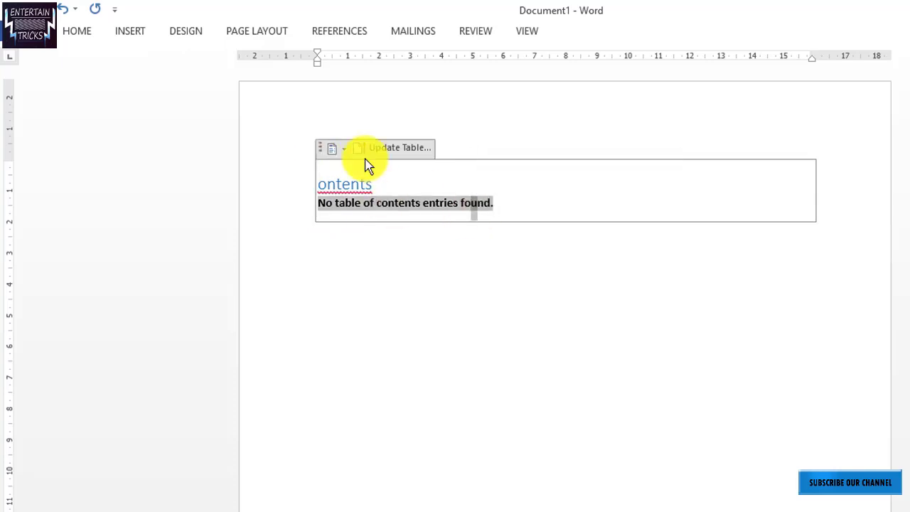
key(ctrl+z)
key(ctrl+z)
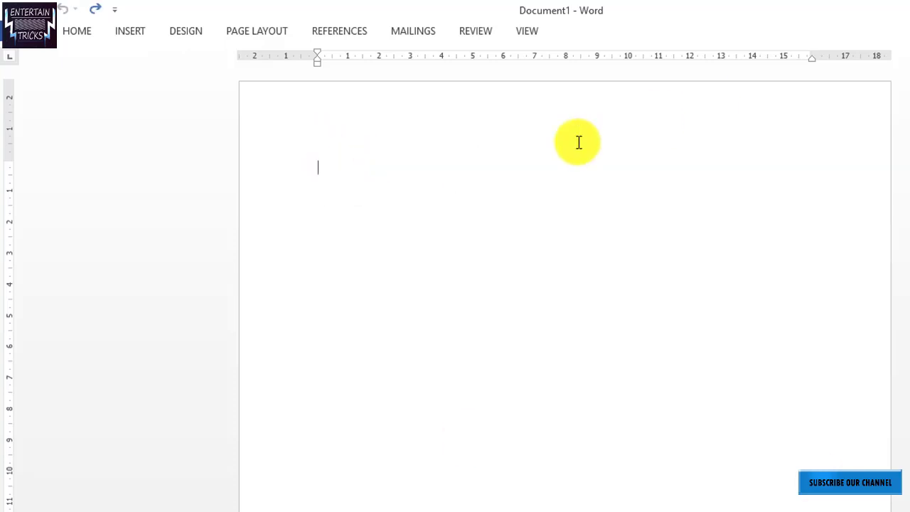
- Open the recent document Reading Comprehension Practice Test and insert the built-in Manual Table of contents before its title
key(ctrl+o)
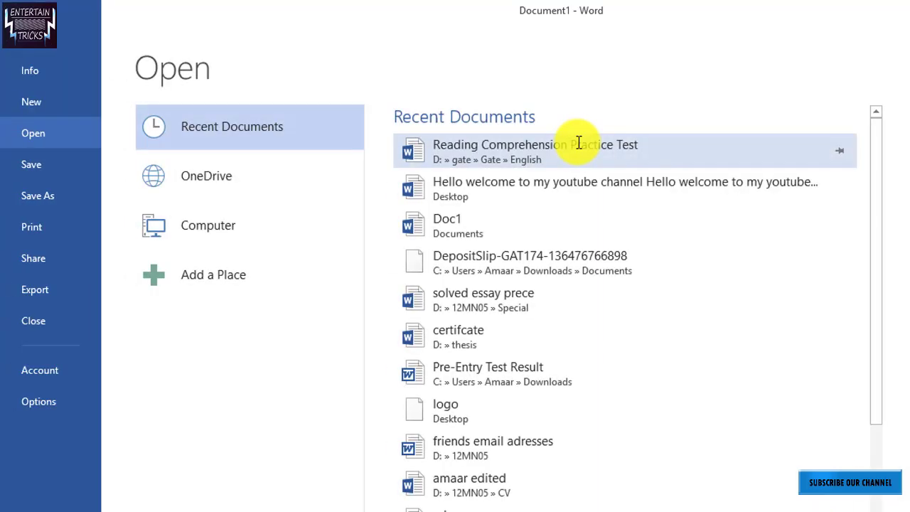
click(551, 169)
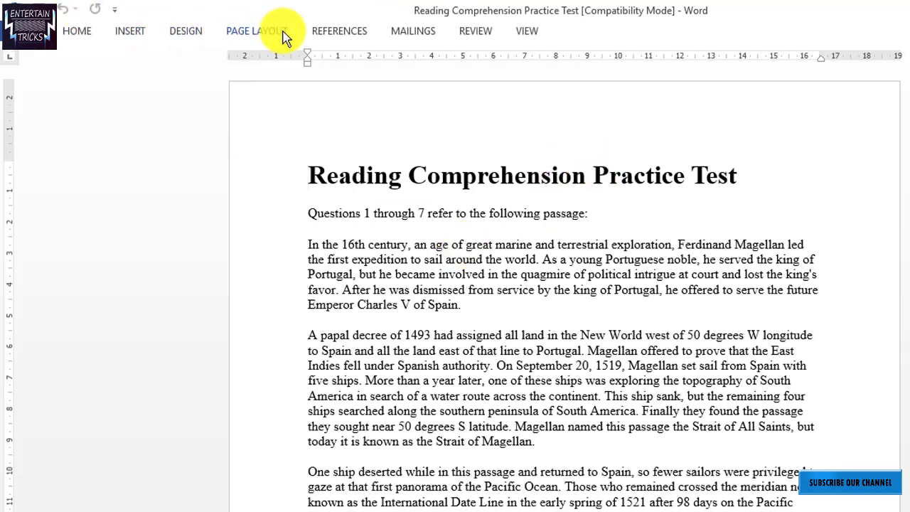
click(341, 33)
click(29, 80)
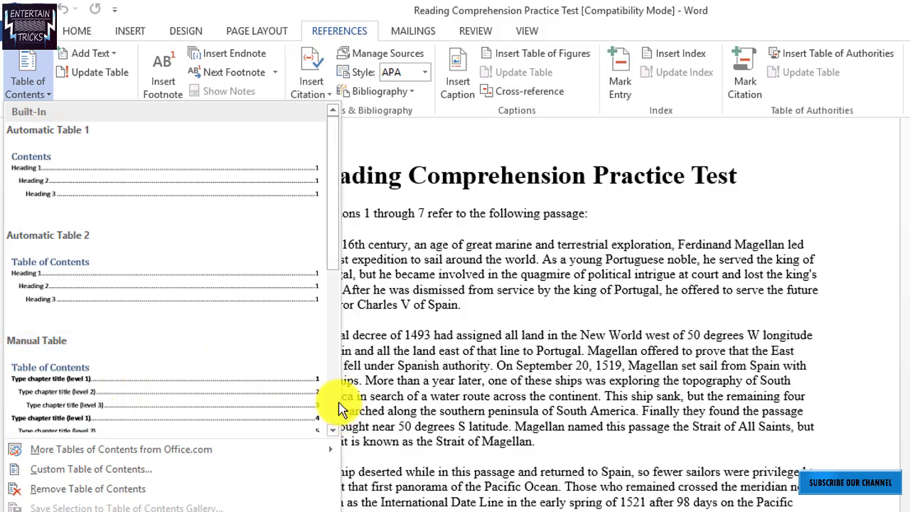
scroll(340, 408, down, 3)
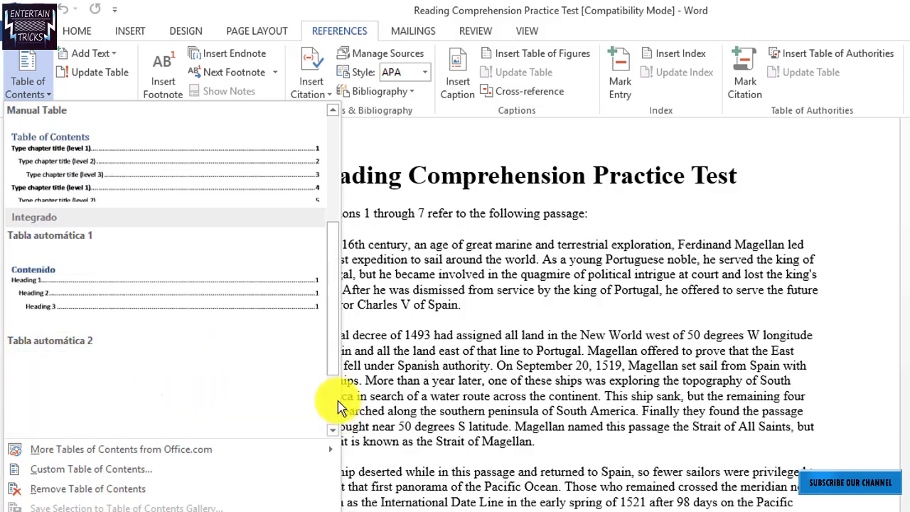
click(234, 187)
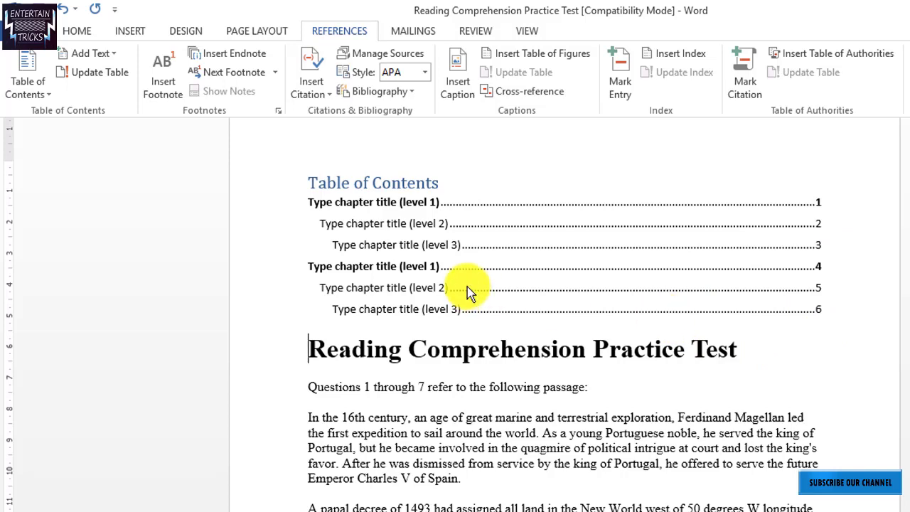
- Replace the first level 1 chapter title placeholder in the table of contents with "Chapter"
click(405, 266)
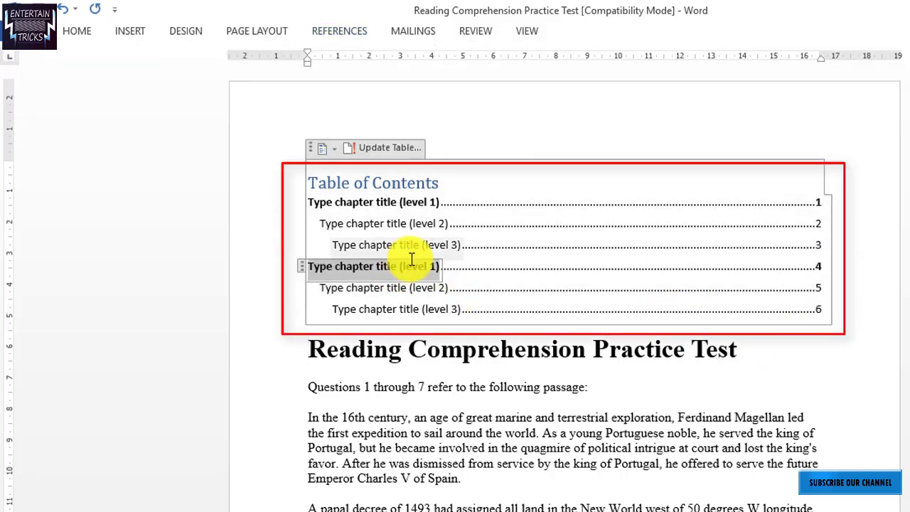
click(407, 204)
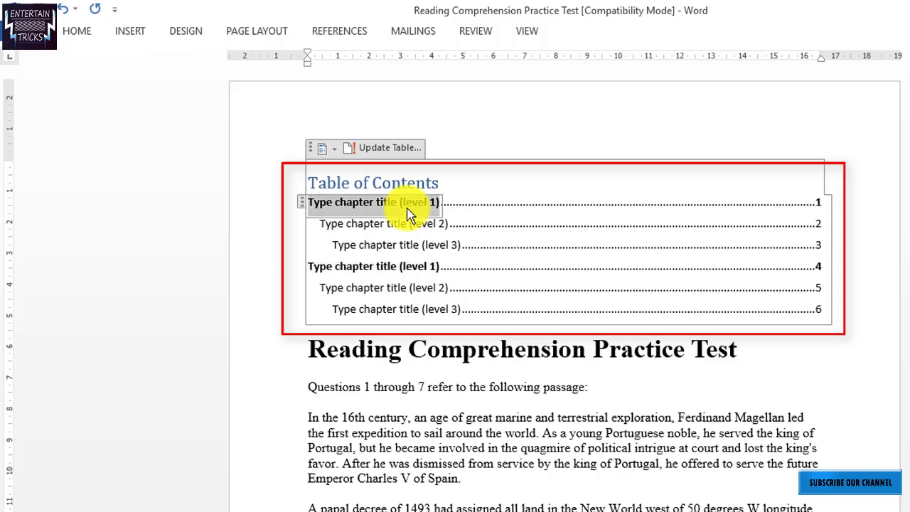
text(Chapter)
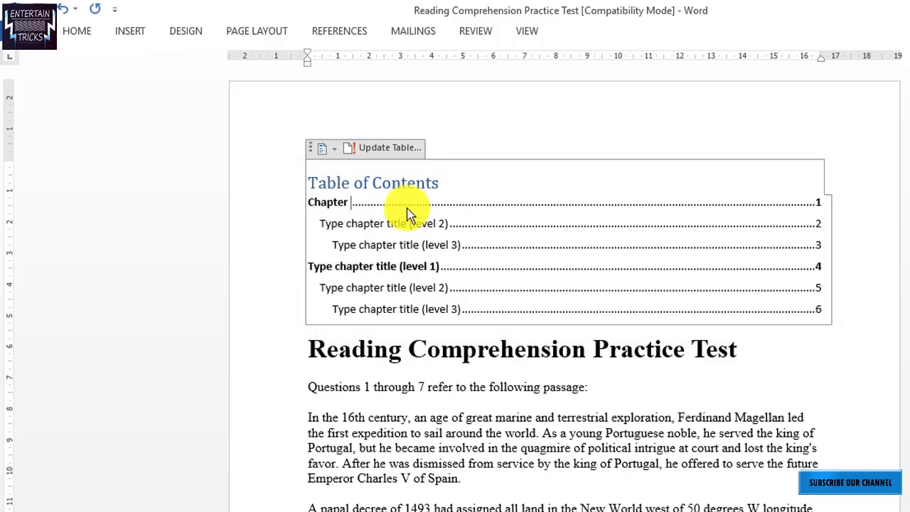
- Delete the first entry's title and line break, joining its page number to the heading shortened to "Table of Content"
key(BackSpace)
key(BackSpace)
key(BackSpace)
key(BackSpace)
key(BackSpace)
key(BackSpace)
key(BackSpace)
key(BackSpace)
key(BackSpace)
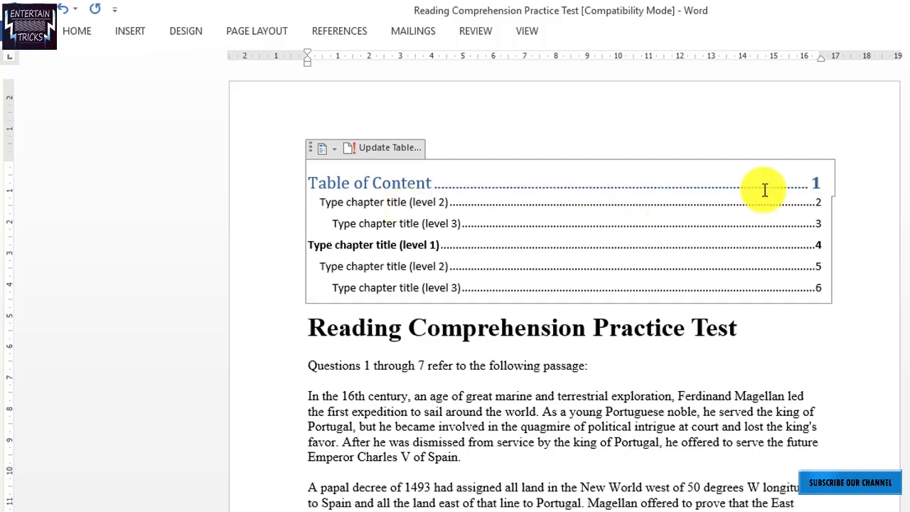
- Replace the page number on the "Table of Content" line with 2, and clear that number
double_click(826, 183)
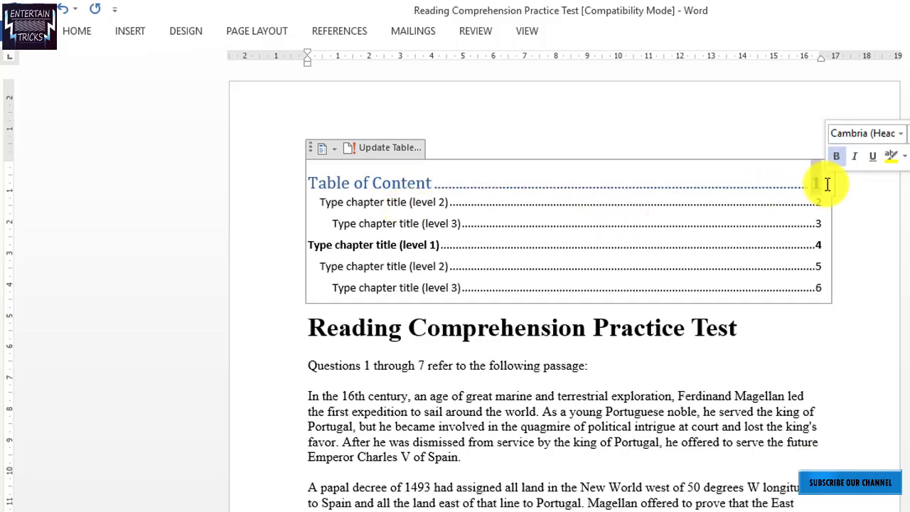
text(2)
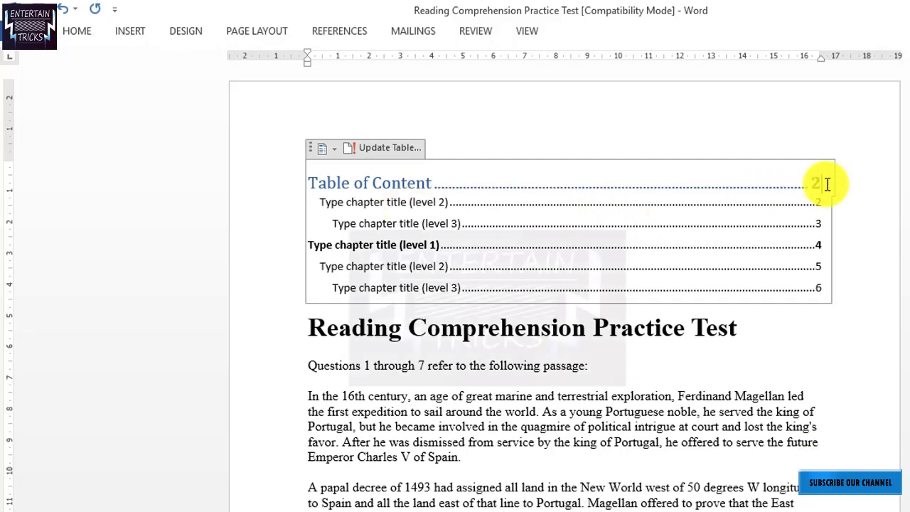
key(BackSpace)
click(341, 33)
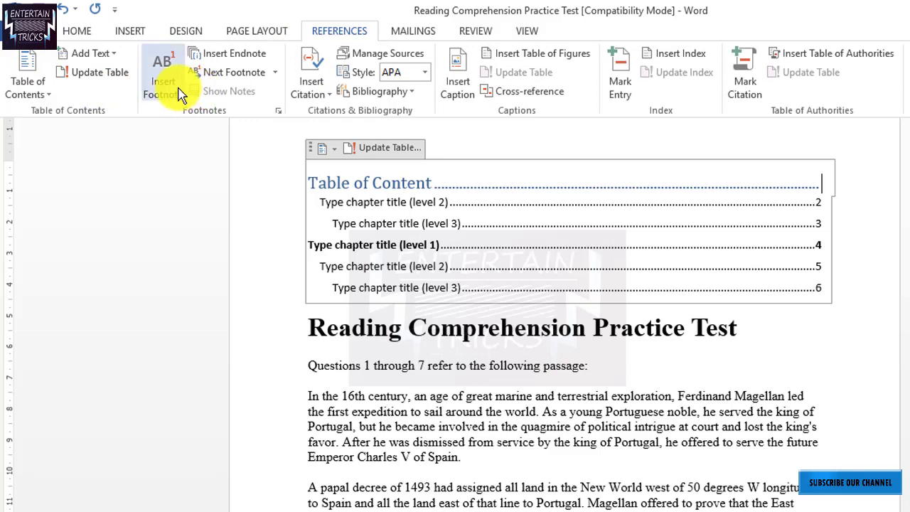
click(86, 57)
click(92, 107)
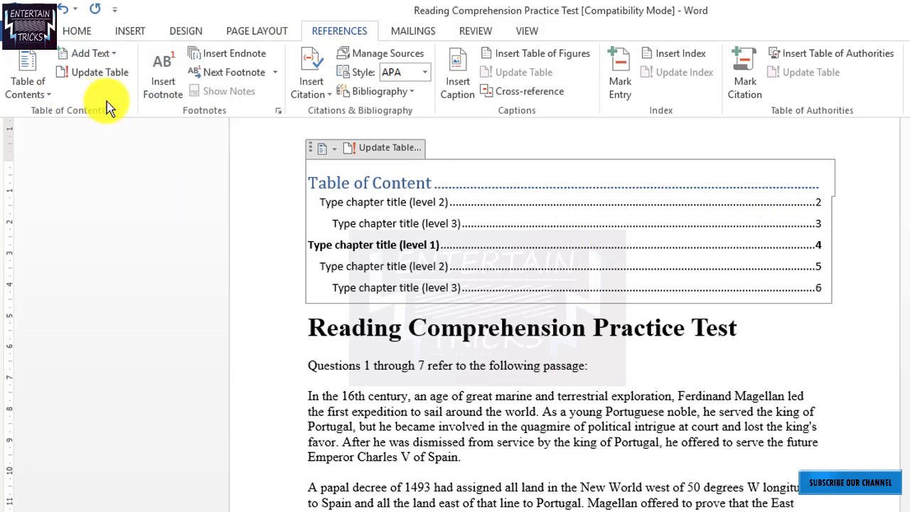
click(31, 95)
click(475, 286)
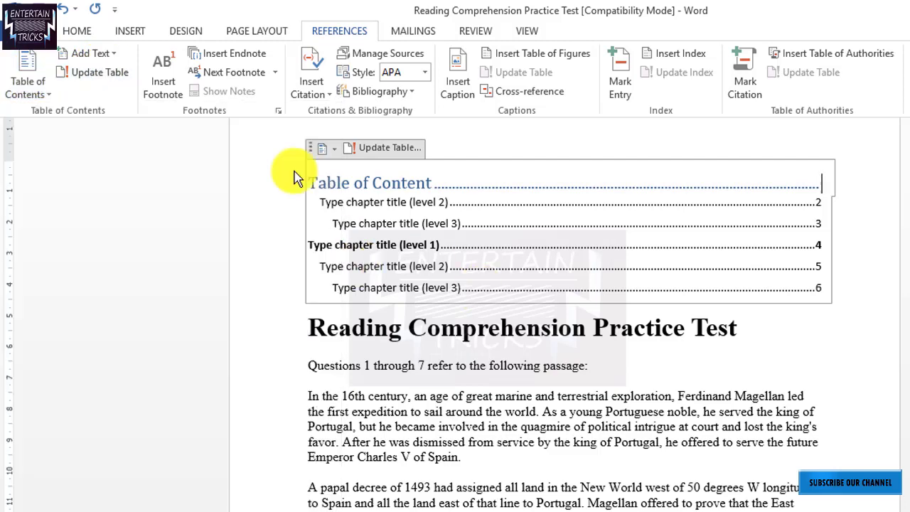
key(ctrl+F1)
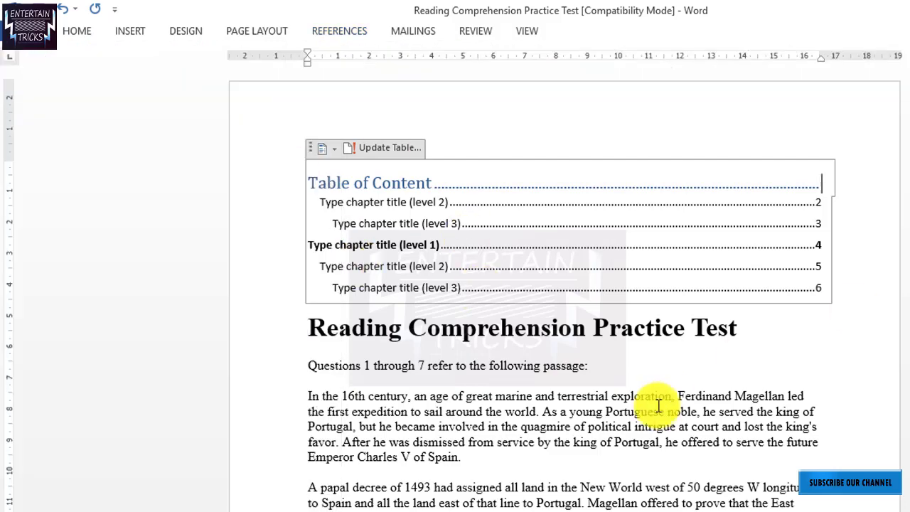
click(660, 409)
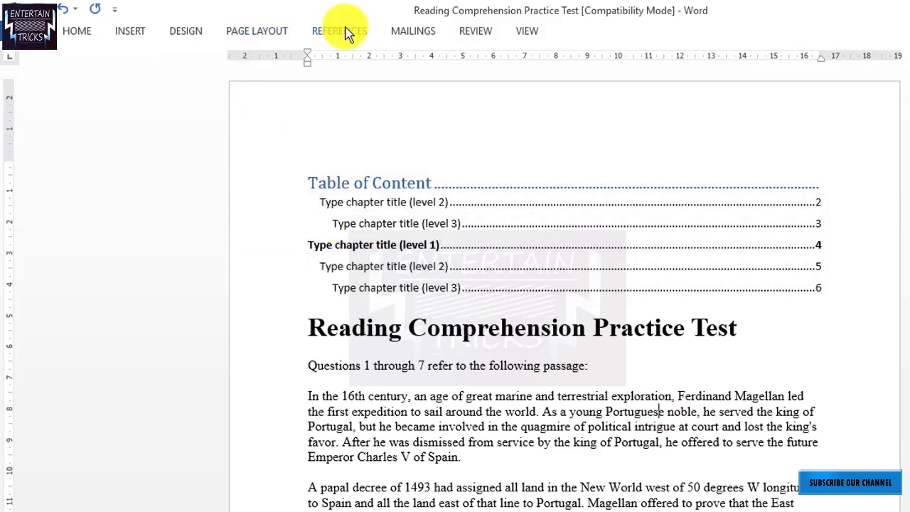
click(346, 32)
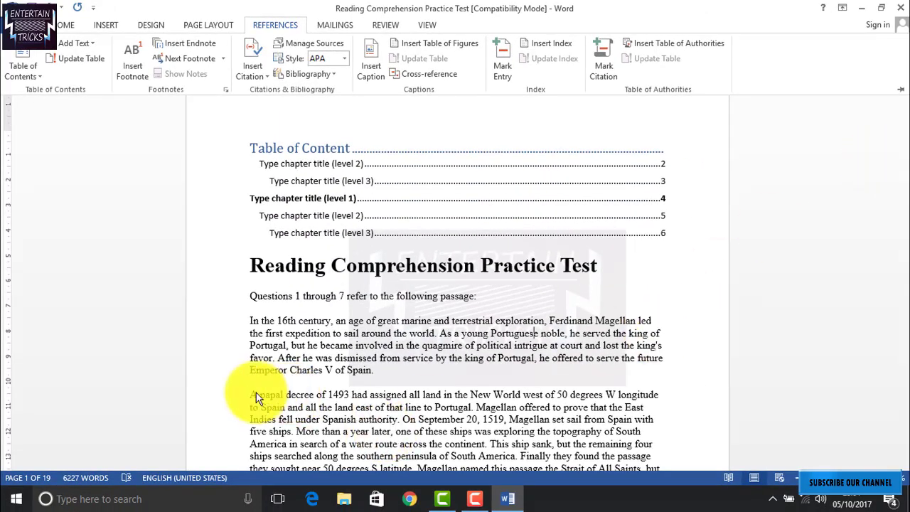
key(ctrl+F1)
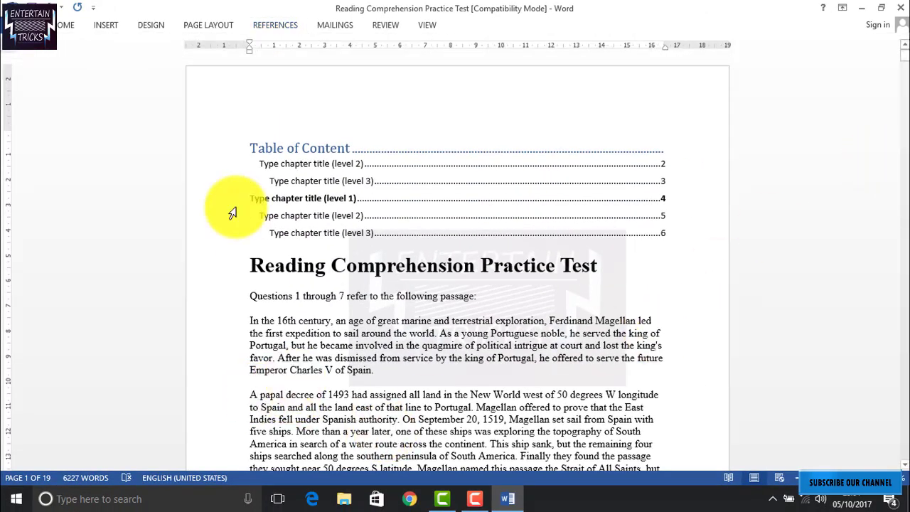
- Insert a footnote reference directly before the word "papal" in the passage's second paragraph
drag(250, 395, 268, 394)
click(264, 394)
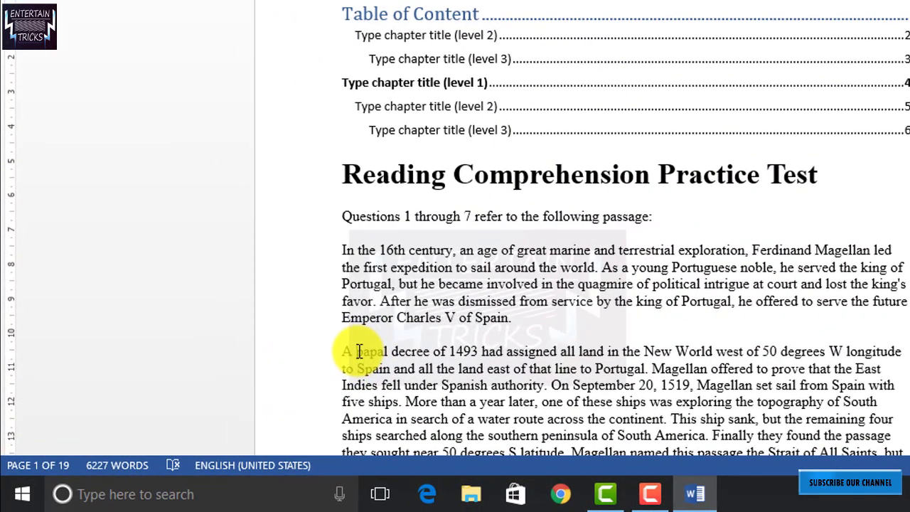
drag(359, 351, 390, 349)
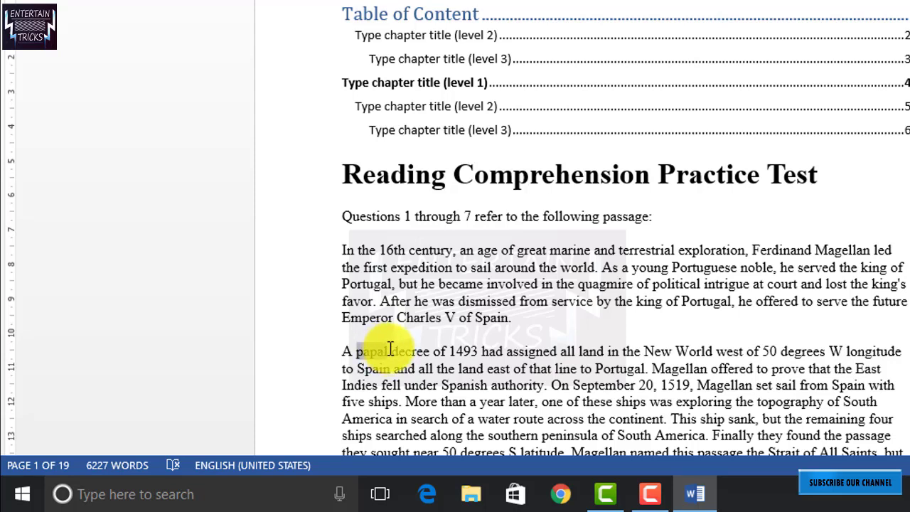
drag(391, 349, 390, 348)
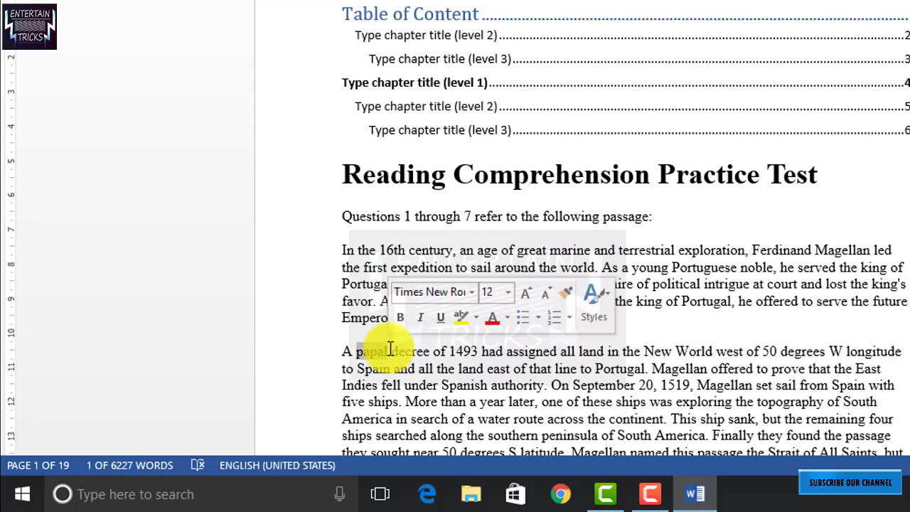
click(358, 350)
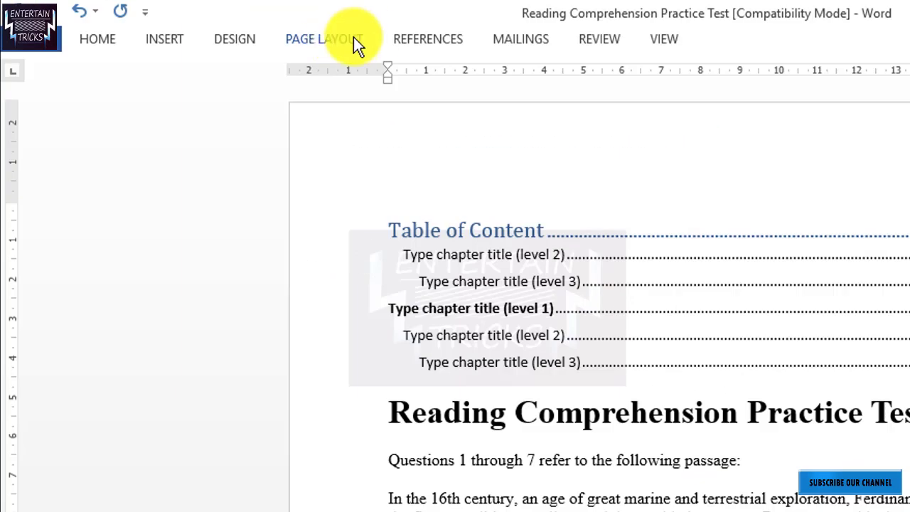
click(410, 41)
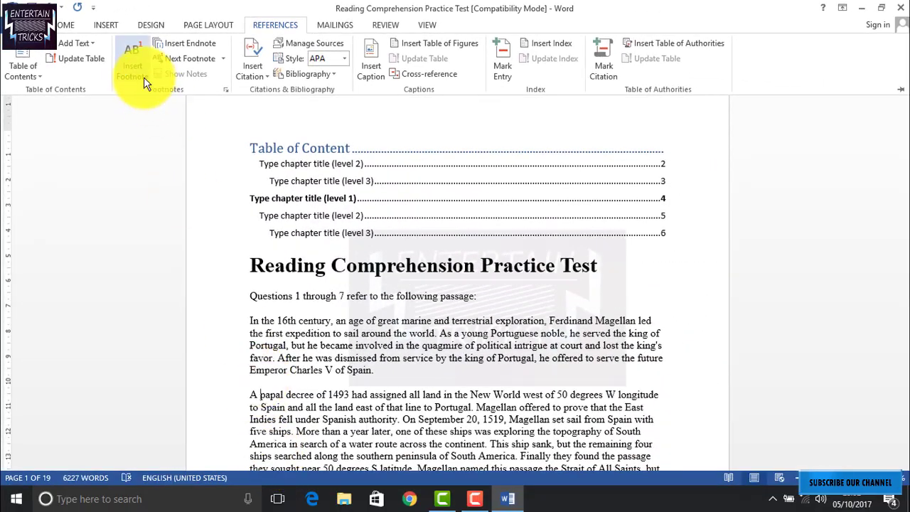
click(139, 76)
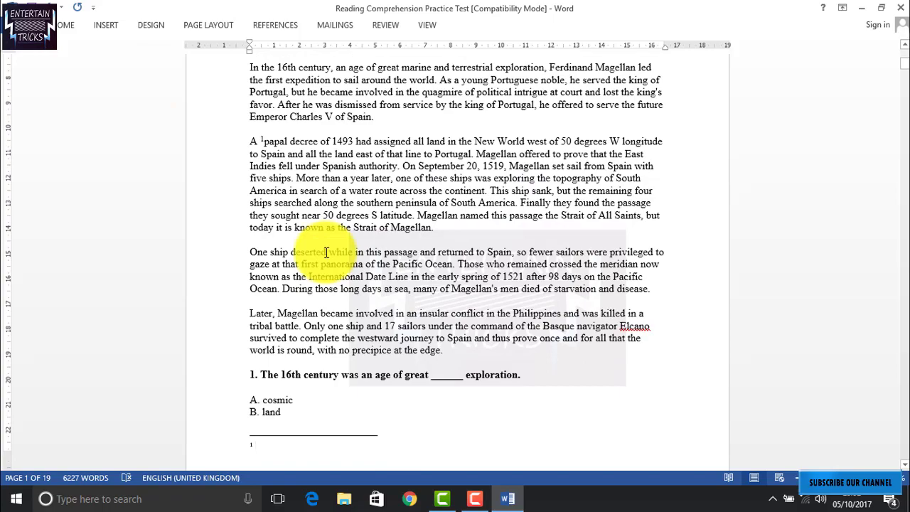
- Enter "Papal means tree" as the text of the first footnote
text(p)
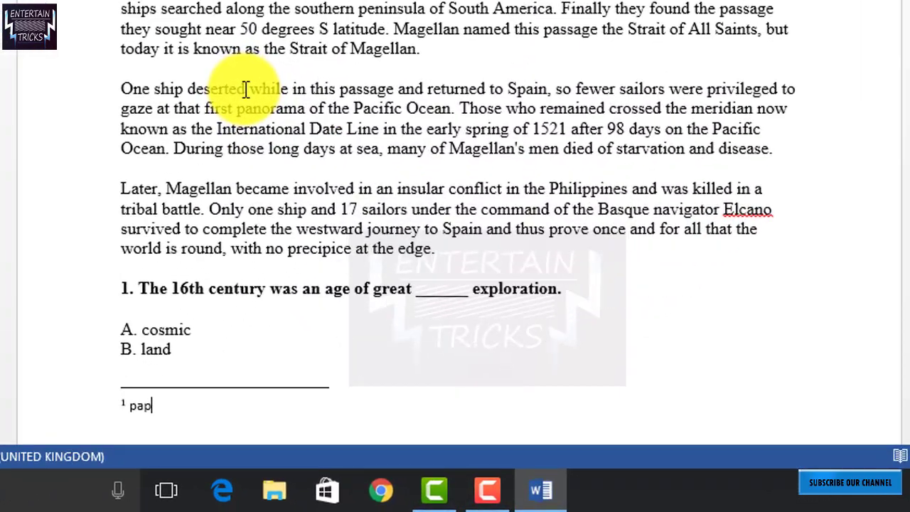
text(l)
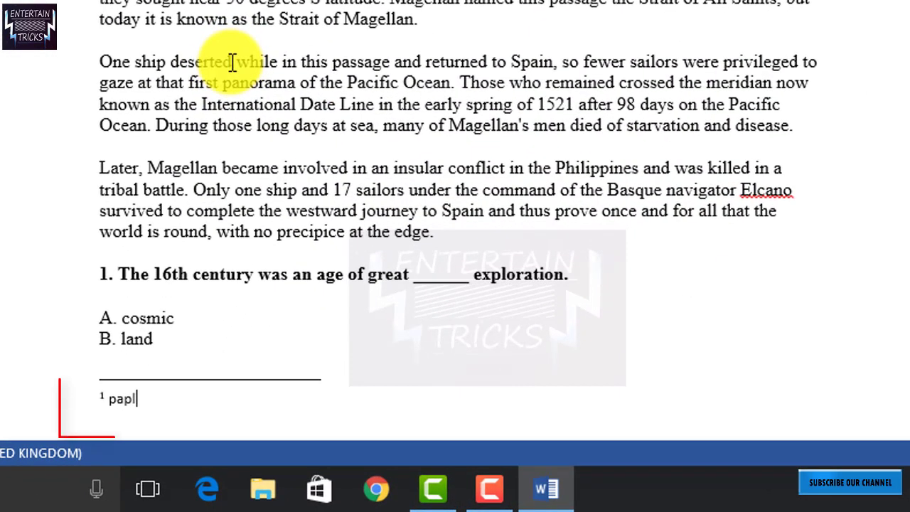
key(BackSpace)
key(BackSpace)
text(al mea)
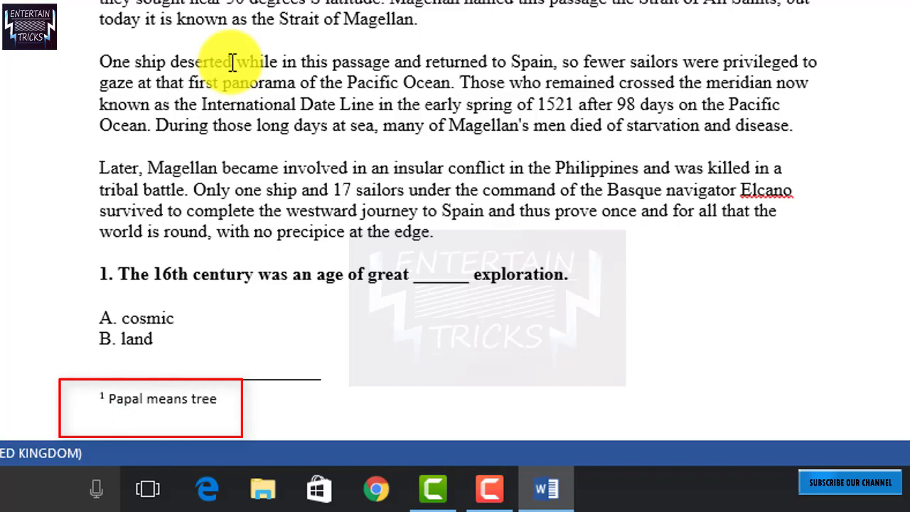
text(ns tree)
click(533, 33)
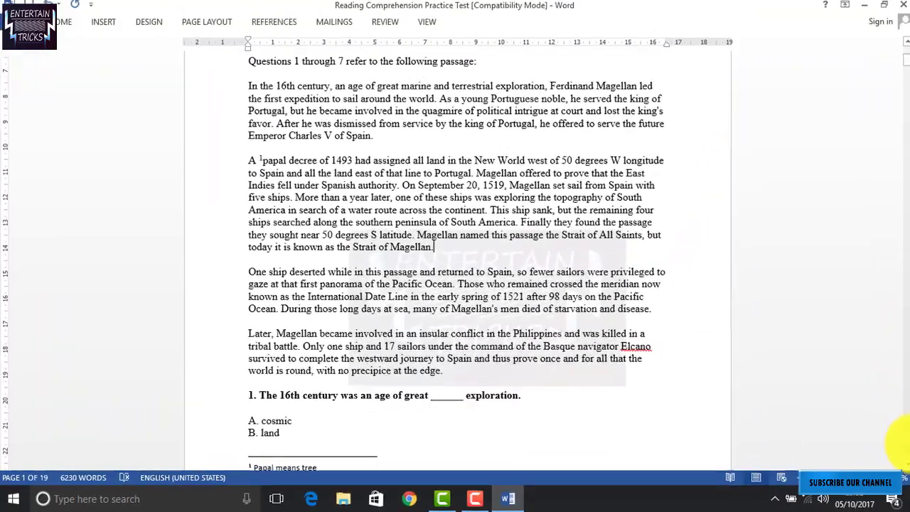
scroll(906, 473, down, 1)
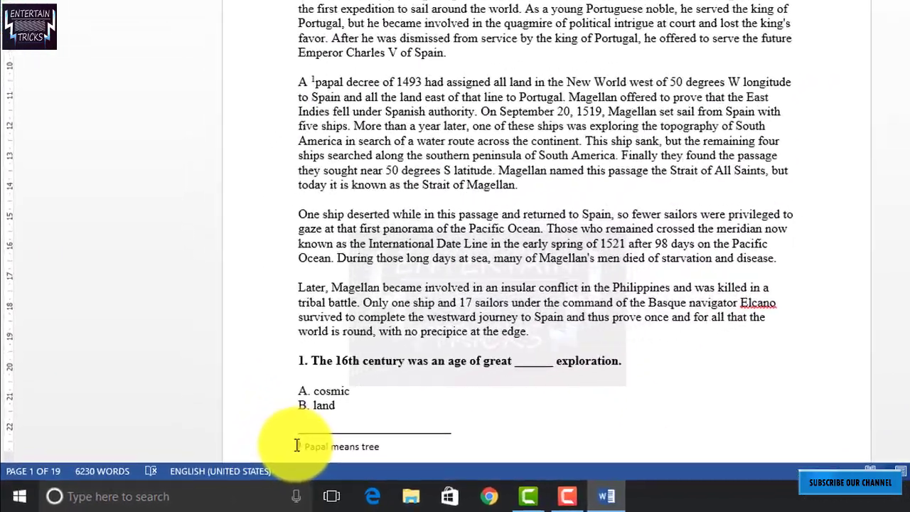
drag(299, 446, 398, 446)
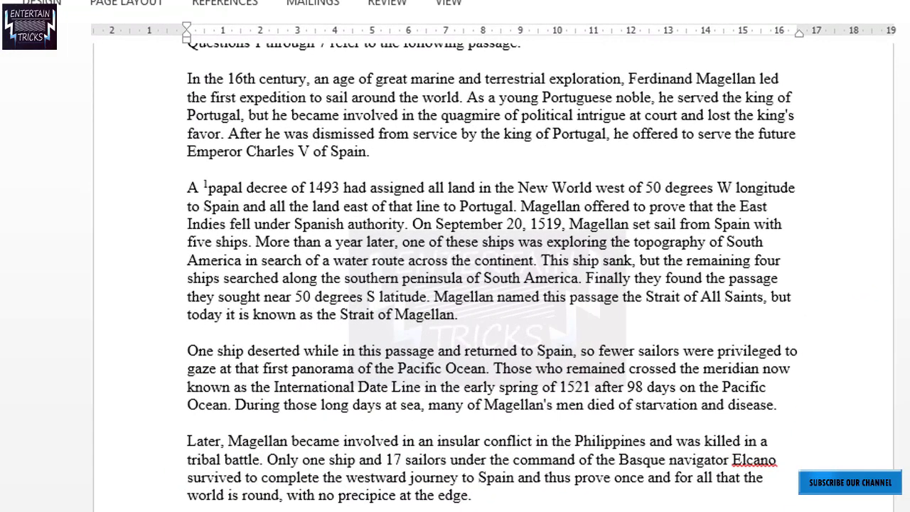
- Insert a second footnote directly before "returned" in the paragraph about the deserted ship, with the text "Returned means something back"
scroll(906, 297, up, 2)
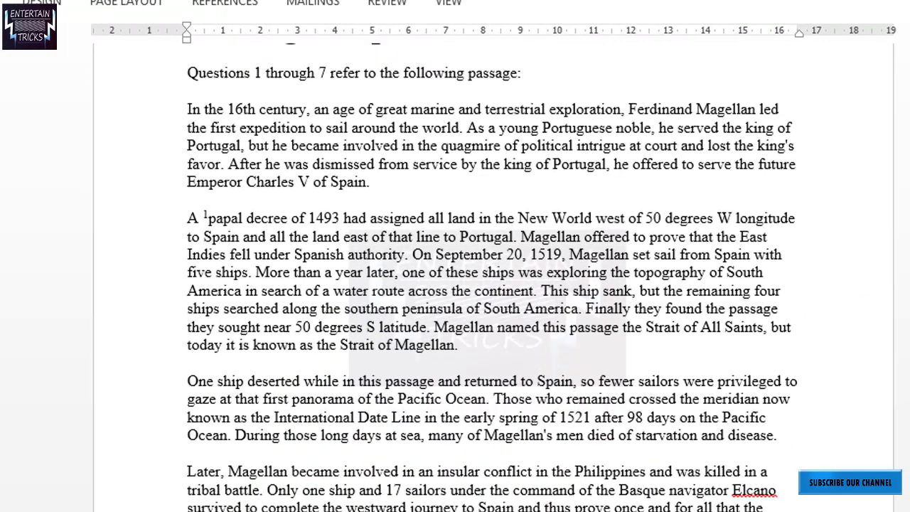
scroll(491, 278, up, 1)
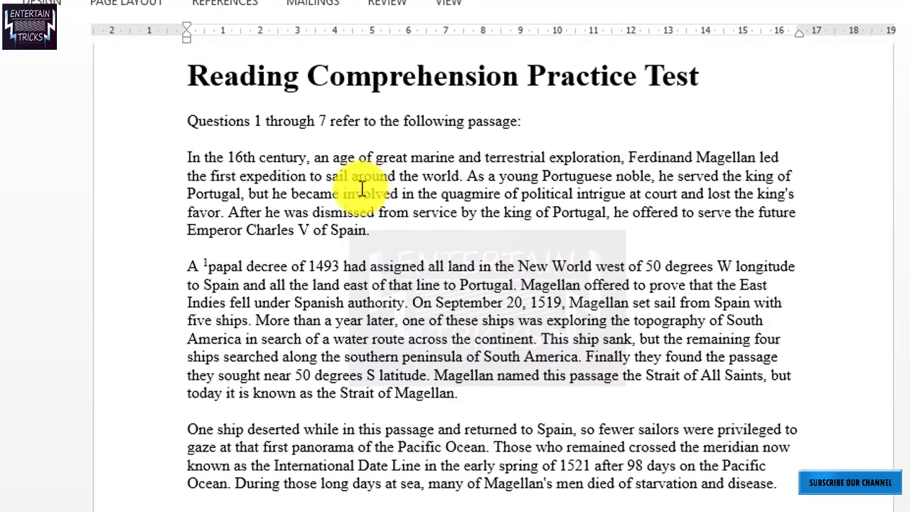
click(269, 320)
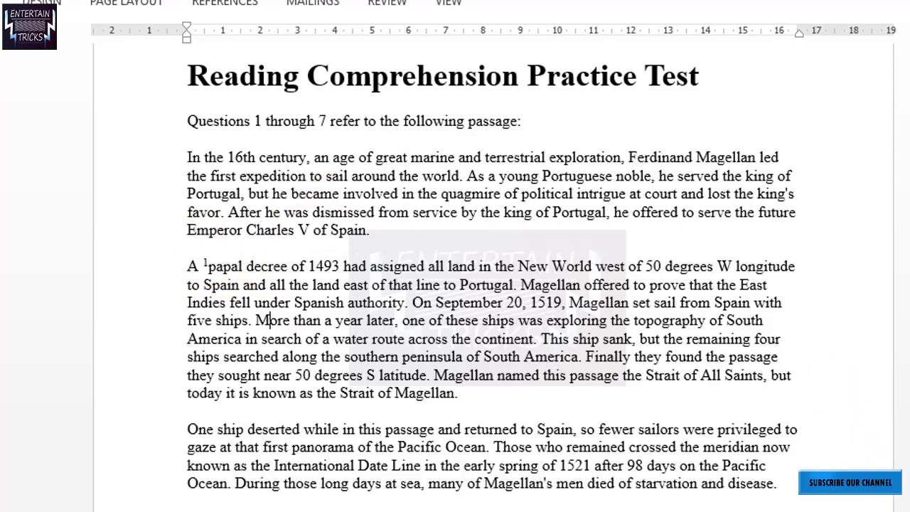
scroll(492, 280, down, 3)
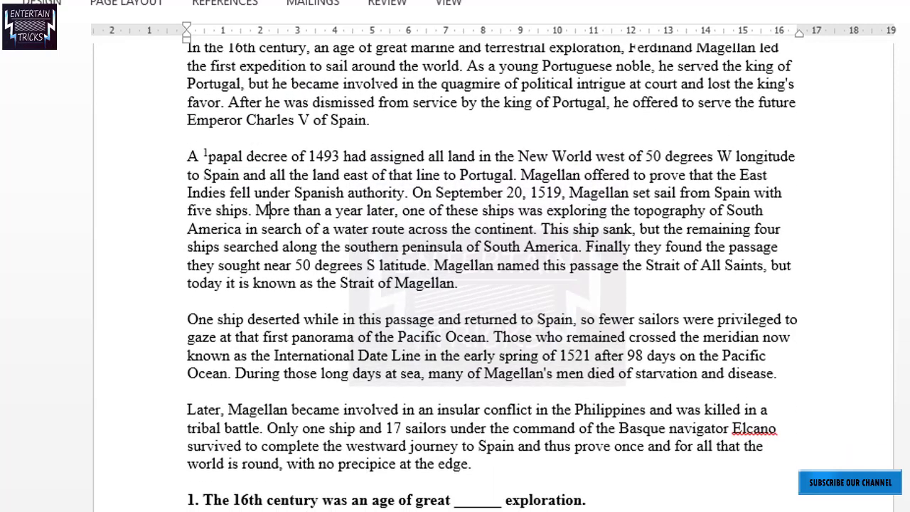
scroll(368, 455, down, 4)
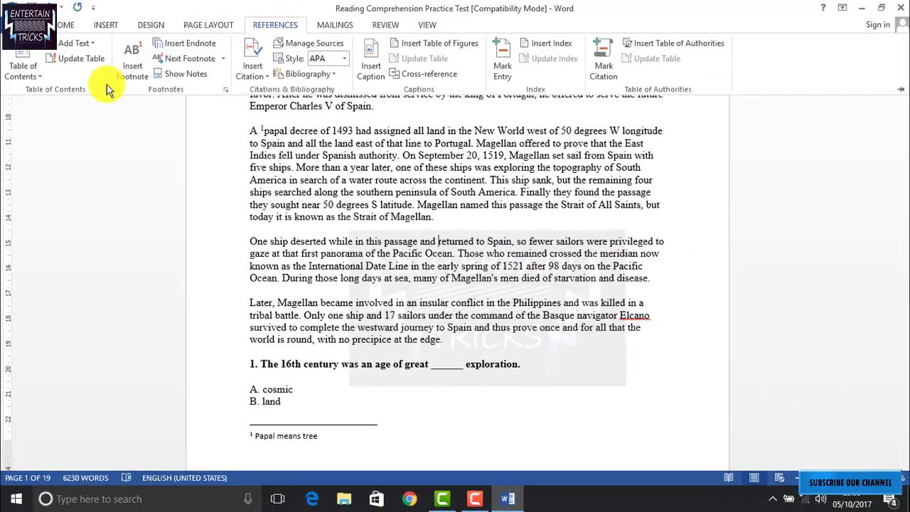
click(132, 68)
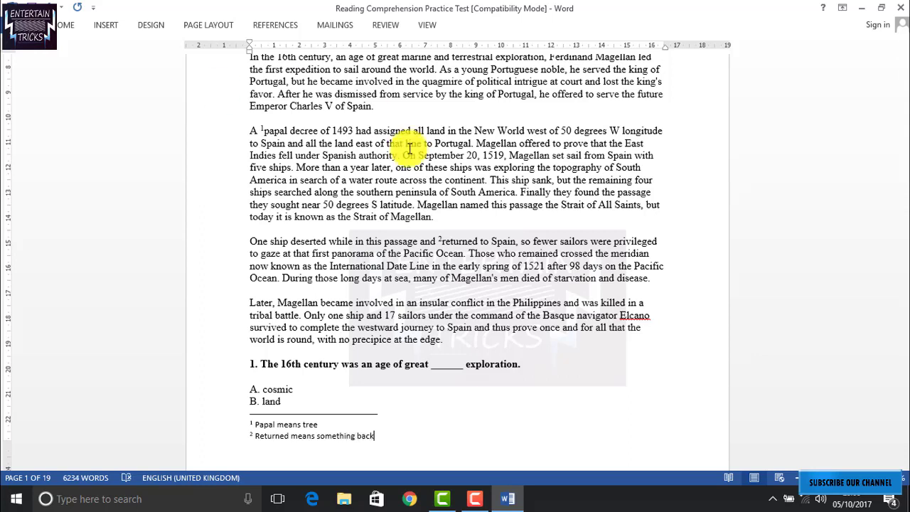
- Examine the footnote references beside "papal" and "returned" in the passage together with their notes at the foot of the page
click(251, 435)
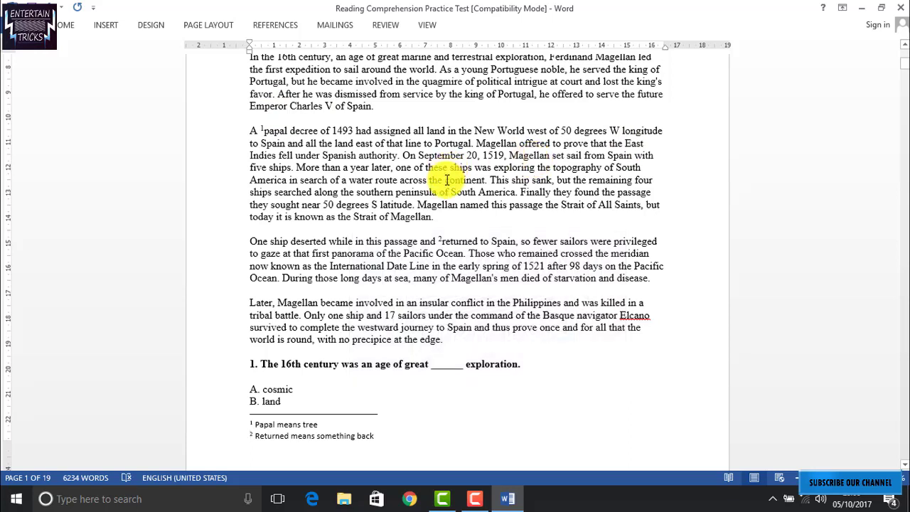
drag(439, 241, 463, 239)
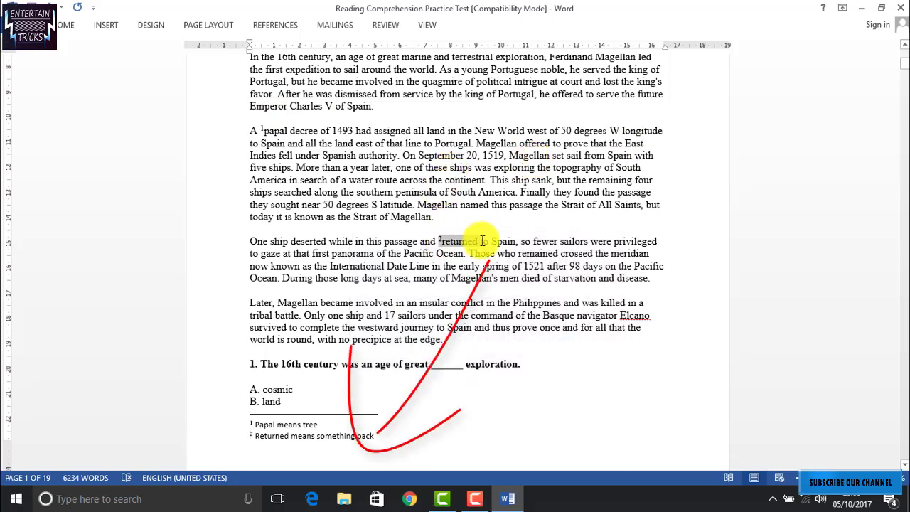
click(473, 268)
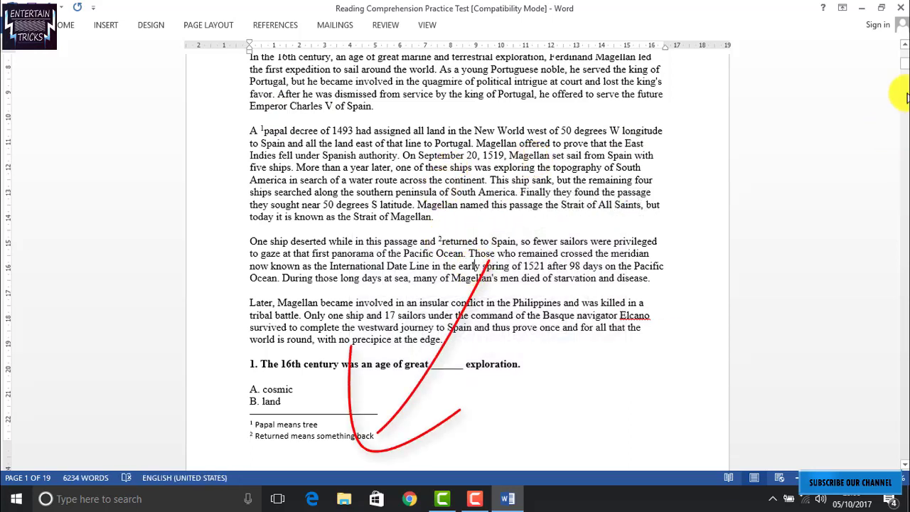
click(904, 45)
click(903, 46)
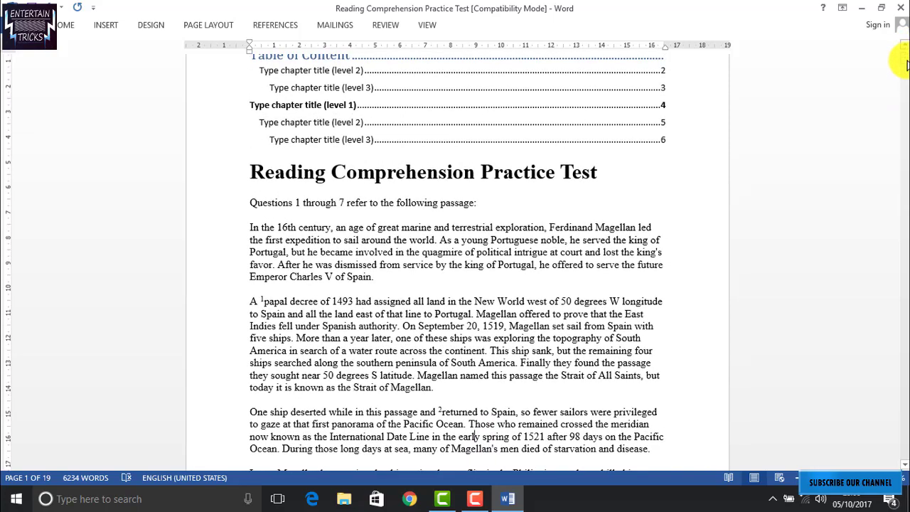
mouse_move(268, 303)
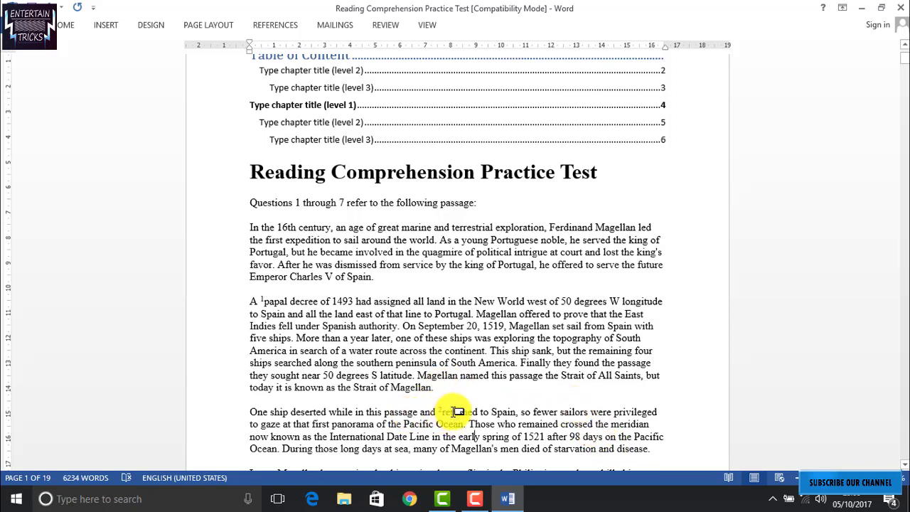
scroll(902, 455, down, 3)
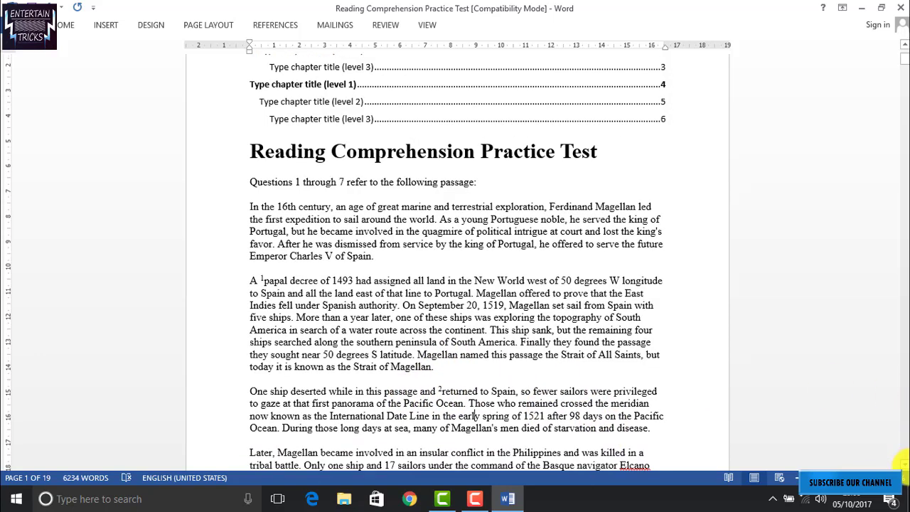
scroll(902, 458, down, 3)
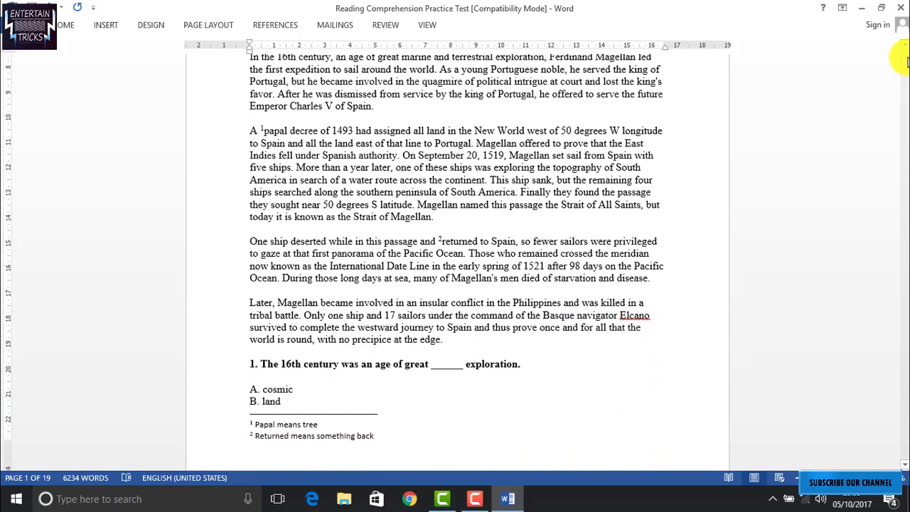
- Go back to the start of the document, jump to the next footnote reference and show its note
drag(901, 59, 269, 34)
click(269, 33)
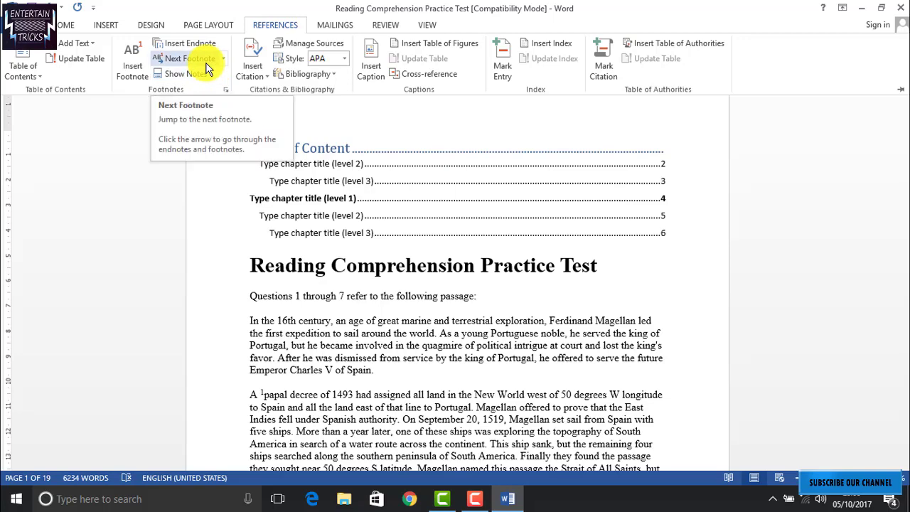
click(182, 58)
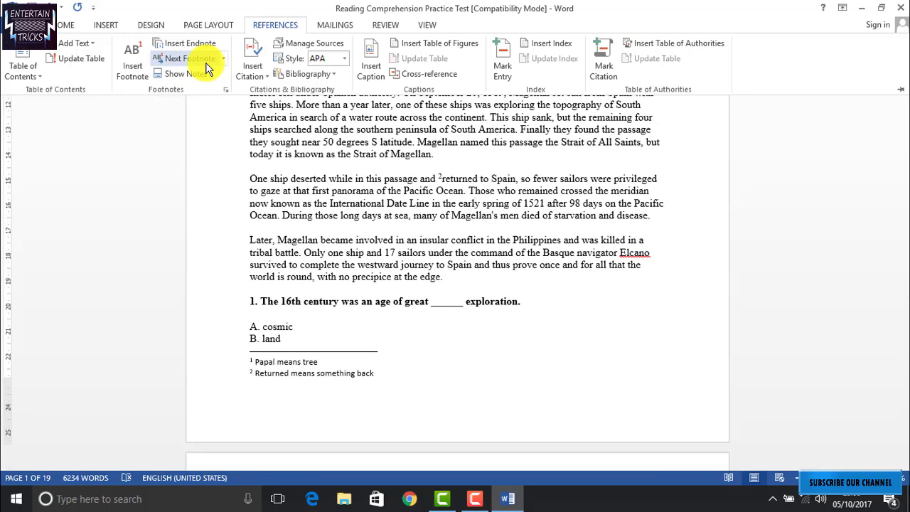
click(201, 71)
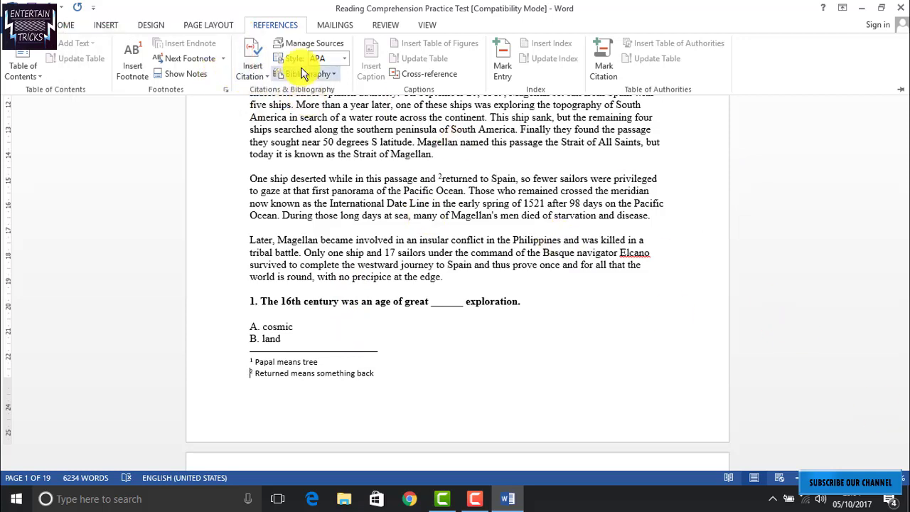
click(253, 67)
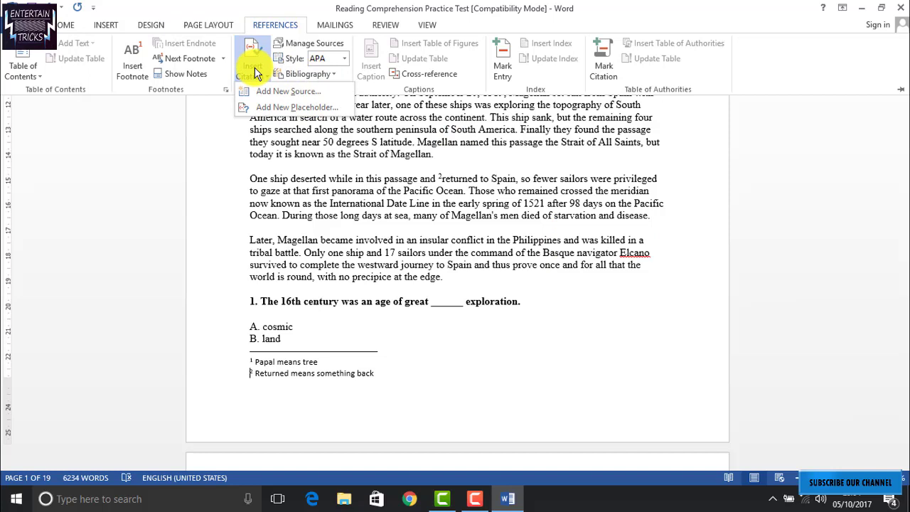
click(370, 163)
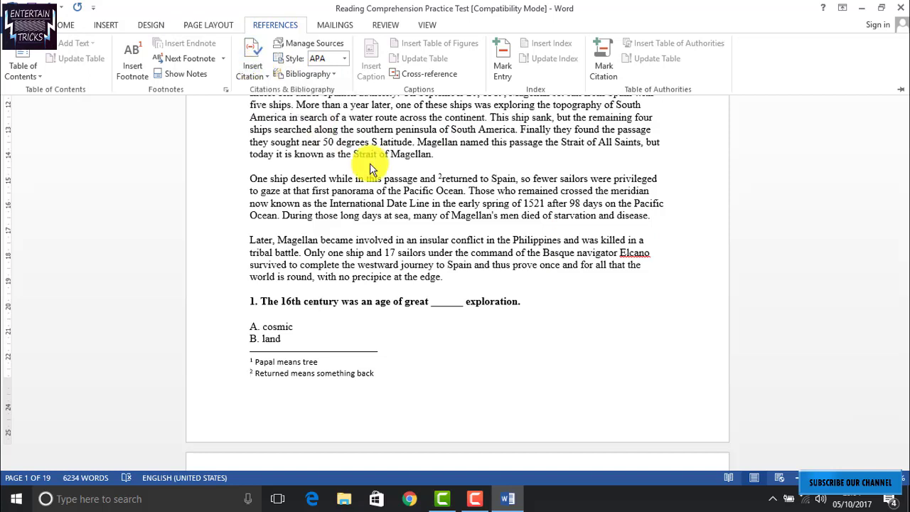
click(188, 120)
- Start adding a new citation source and choose Book as its type of source
click(276, 25)
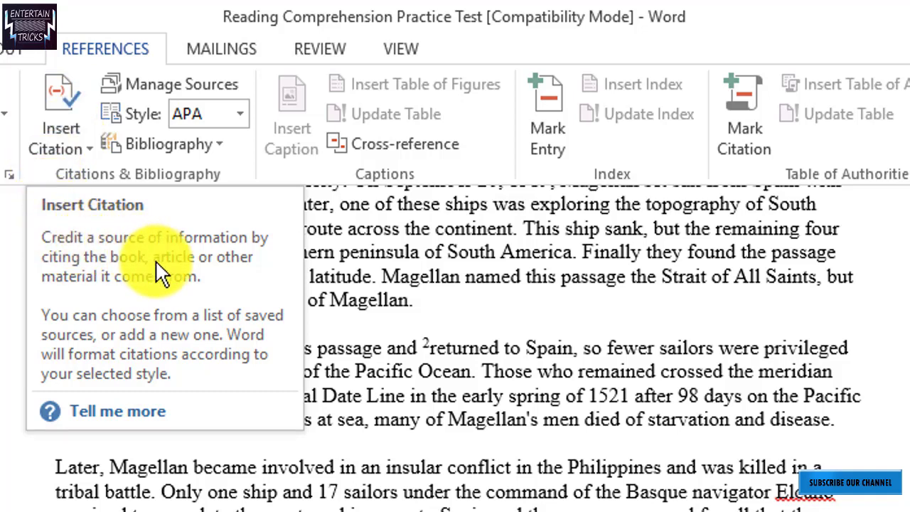
click(47, 103)
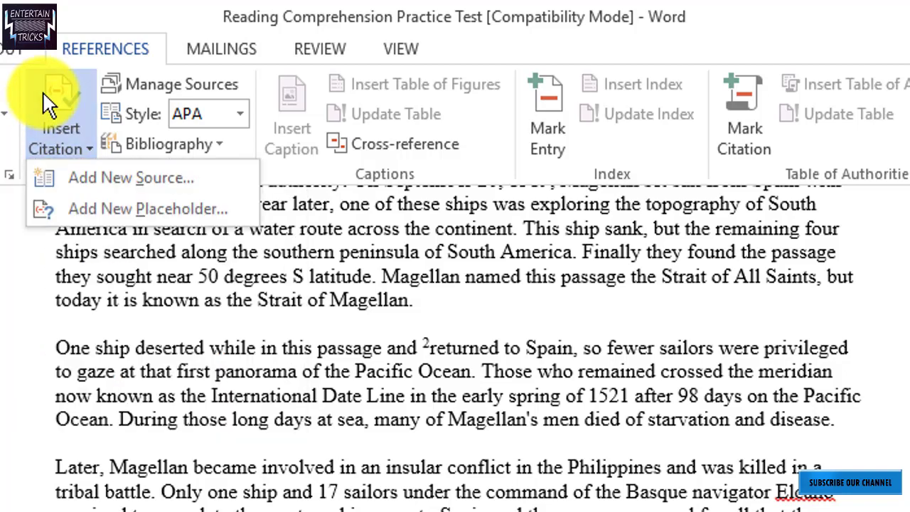
click(42, 176)
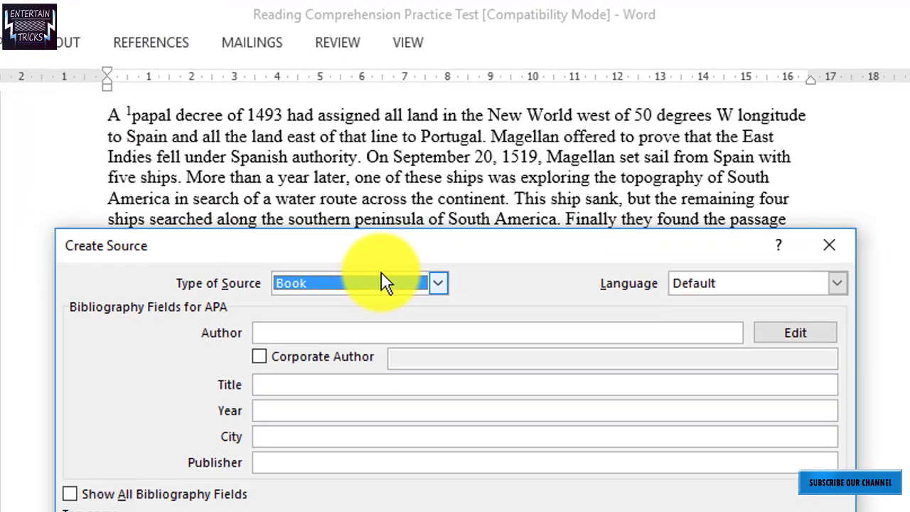
click(382, 277)
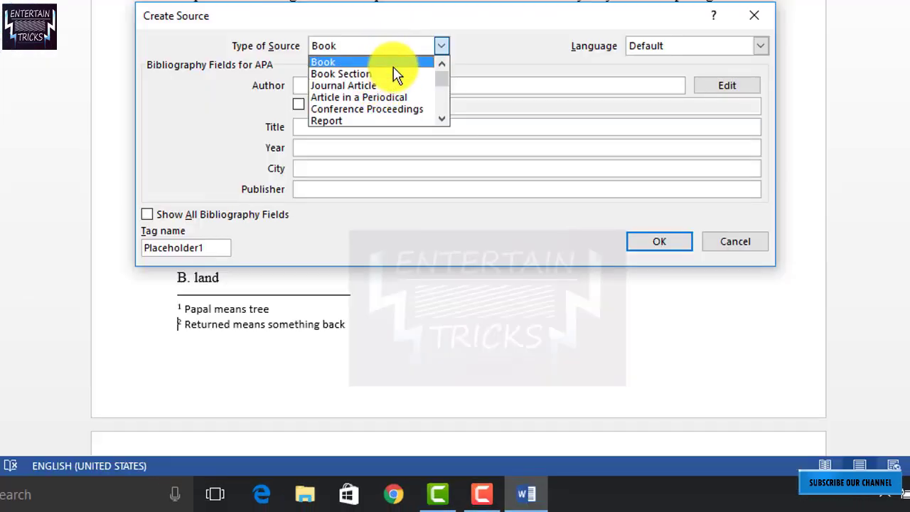
click(394, 67)
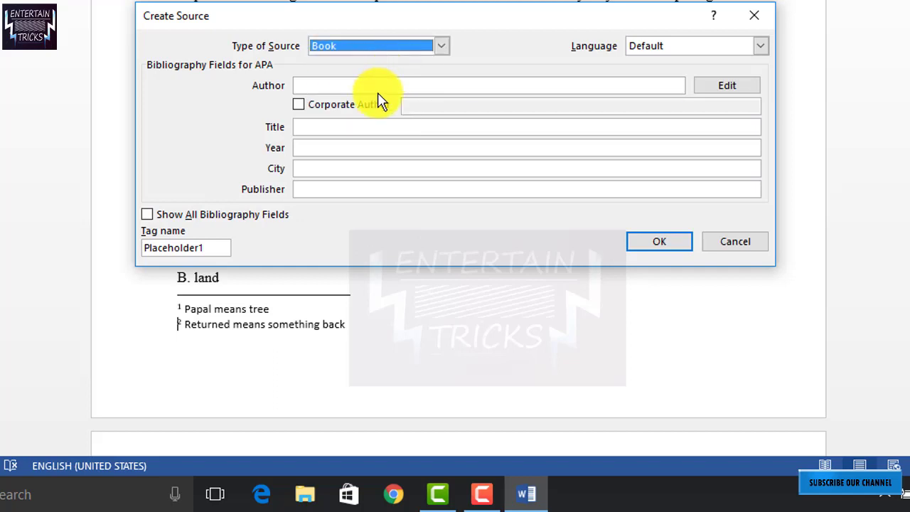
- Fill in the book source with the author's name, the title "earth science" and the year 2017
click(382, 84)
text(amaar)
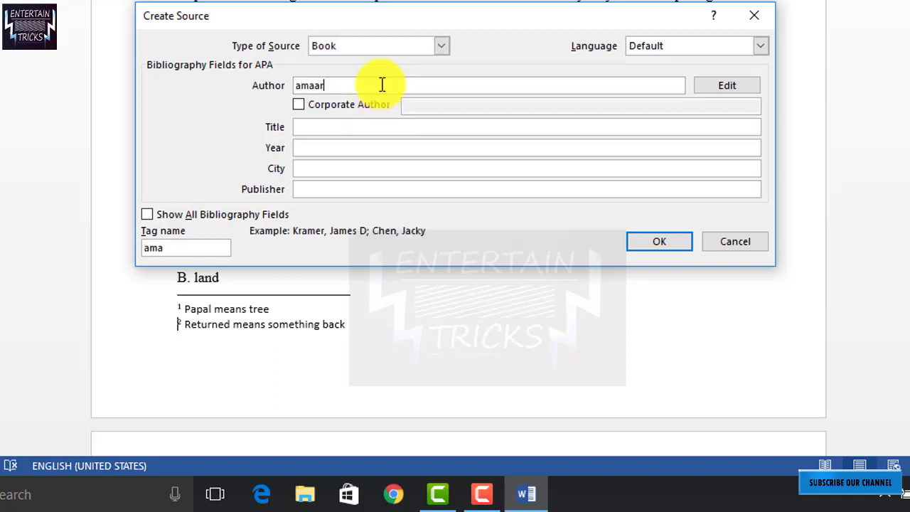
key(Tab)
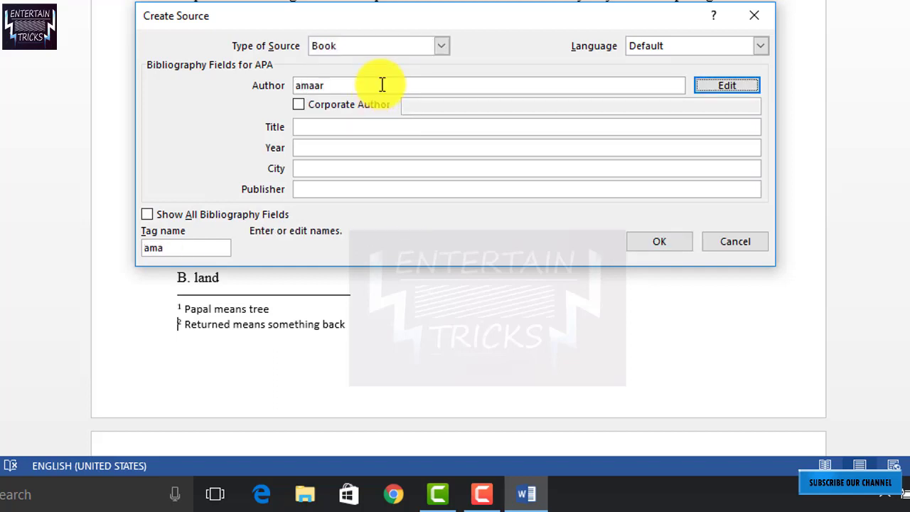
click(381, 84)
click(335, 129)
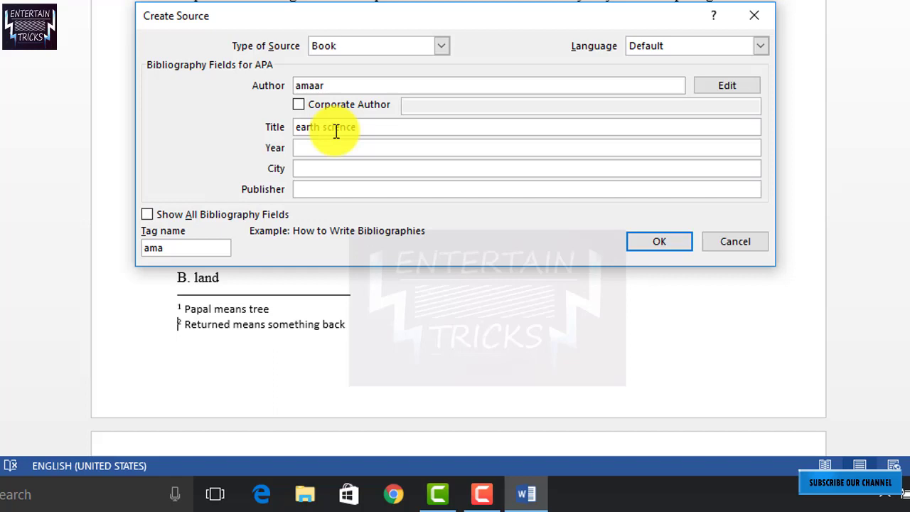
key(Tab)
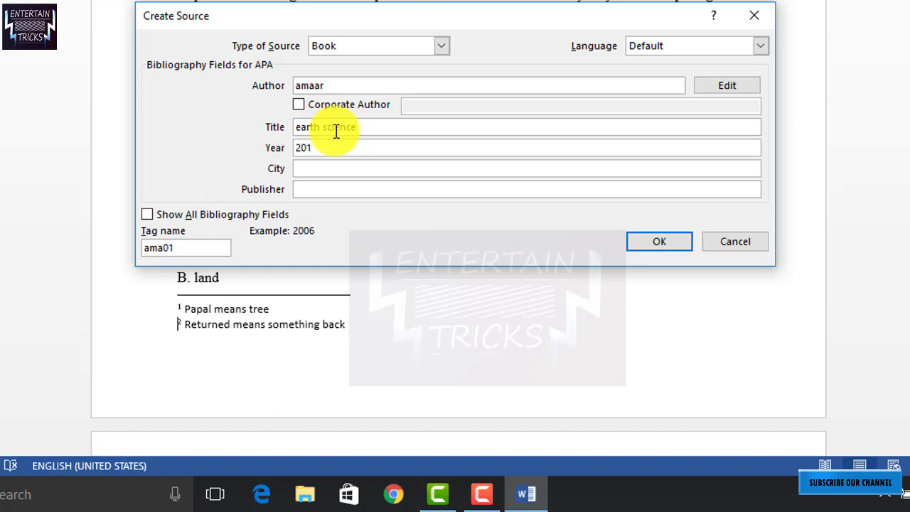
text(2017)
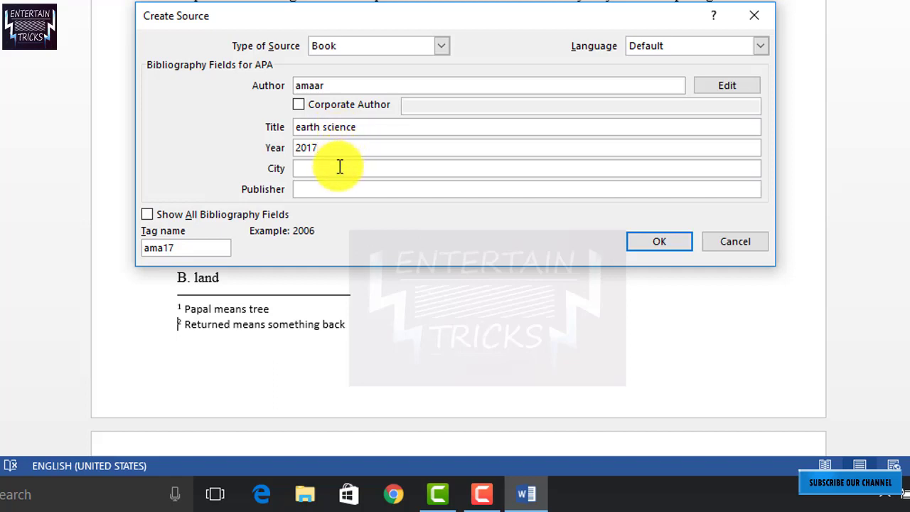
- Leave the city and publisher empty and save the source so its citation is inserted before the second footnote
click(342, 166)
click(329, 184)
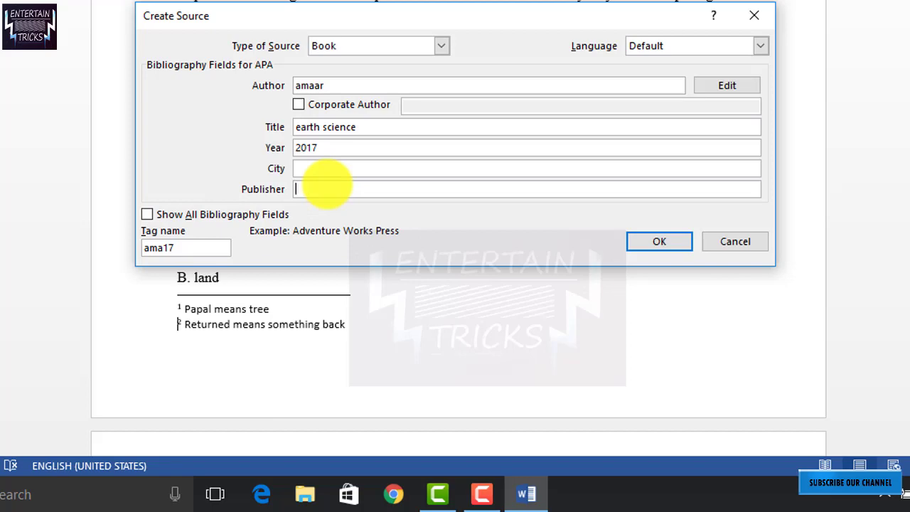
click(661, 242)
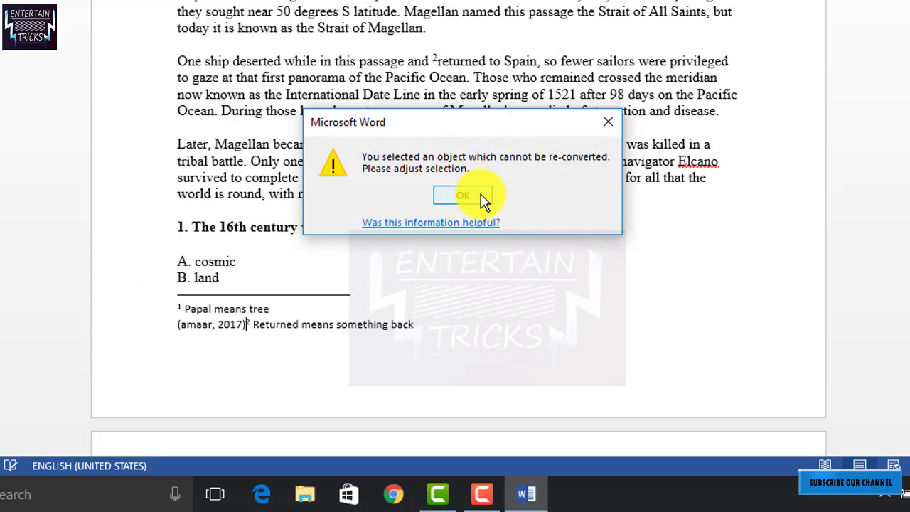
click(480, 197)
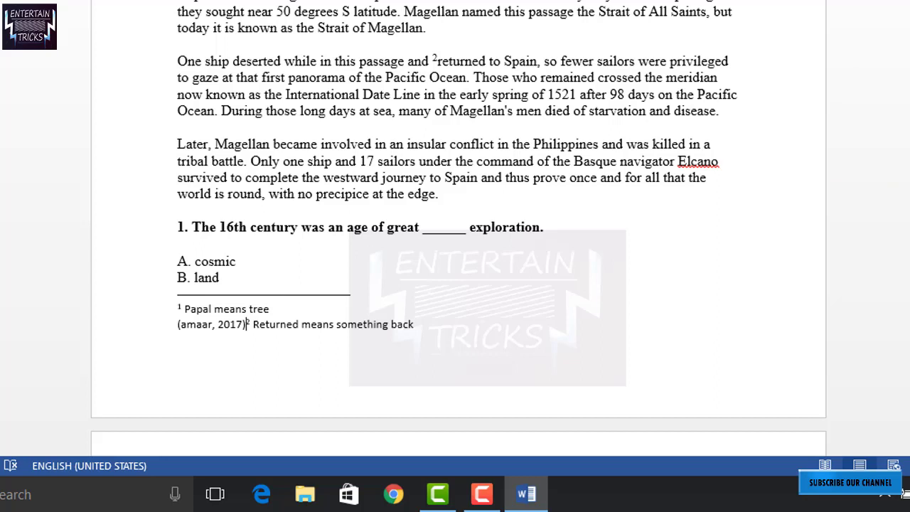
- Add the bibliography entry for the 2017 earth science book above the second footnote's text
text(amaar. (2017). earth science.)
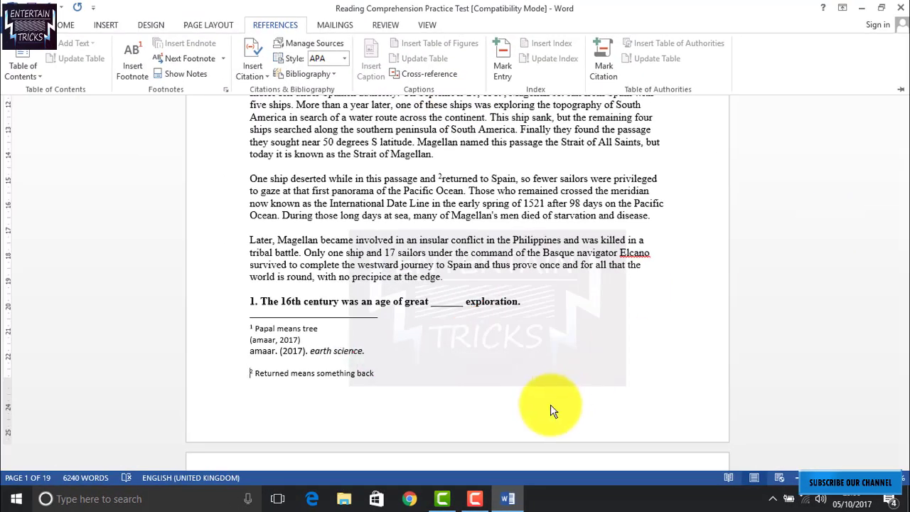
key(Escape)
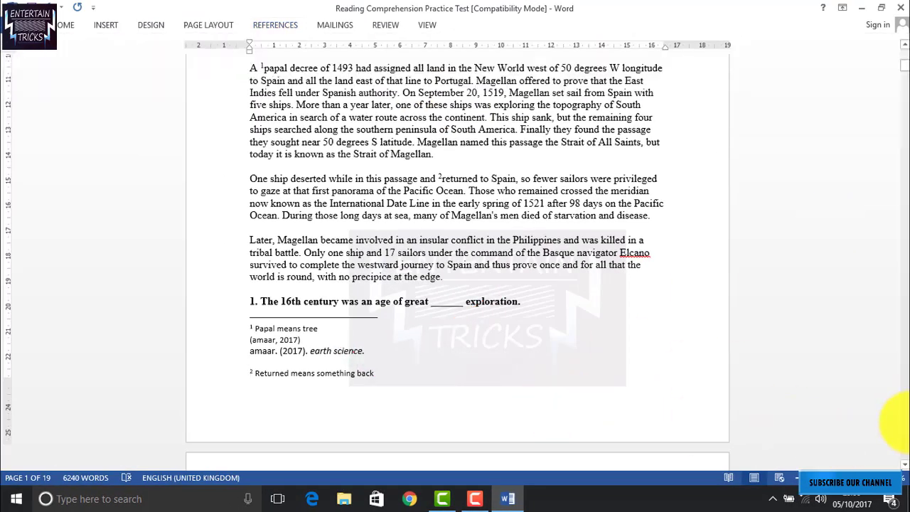
click(900, 478)
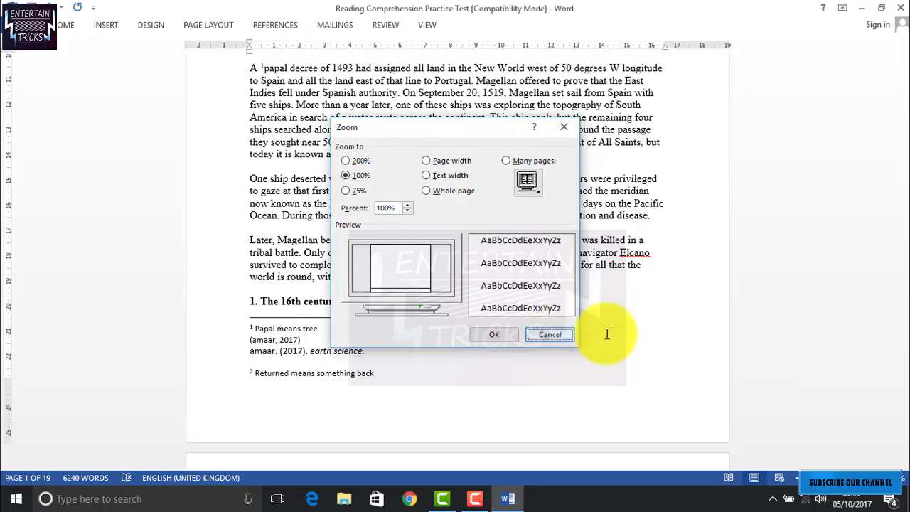
click(558, 334)
scroll(893, 459, down, 5)
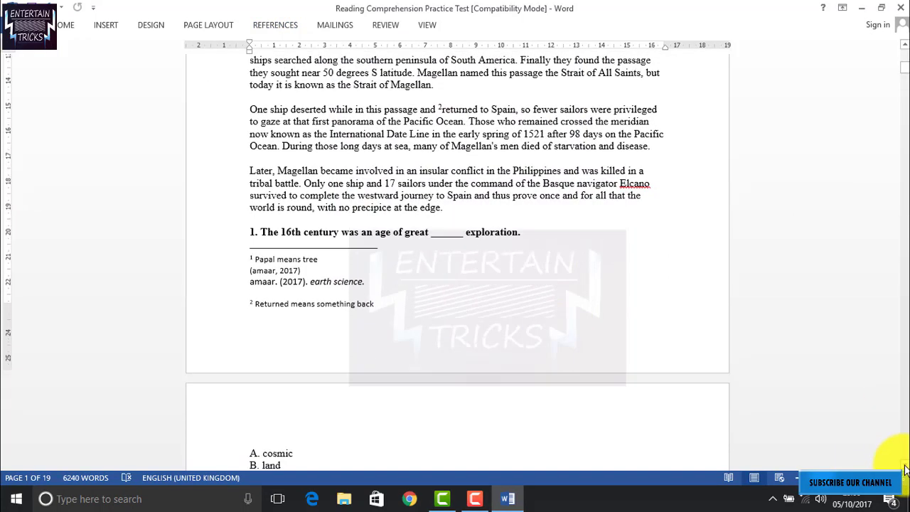
- Create a new blank document and insert the picture Untitled-1 from the Desktop folder
key(ctrl+n)
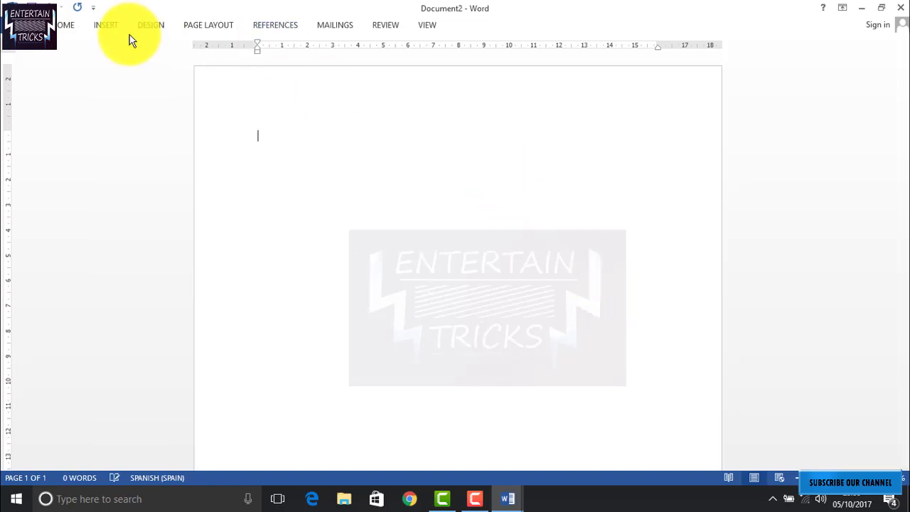
click(112, 25)
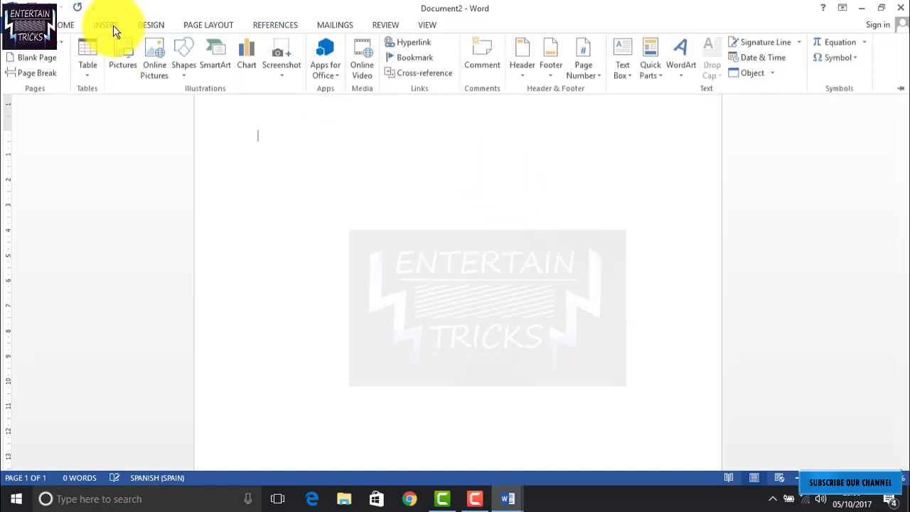
click(122, 60)
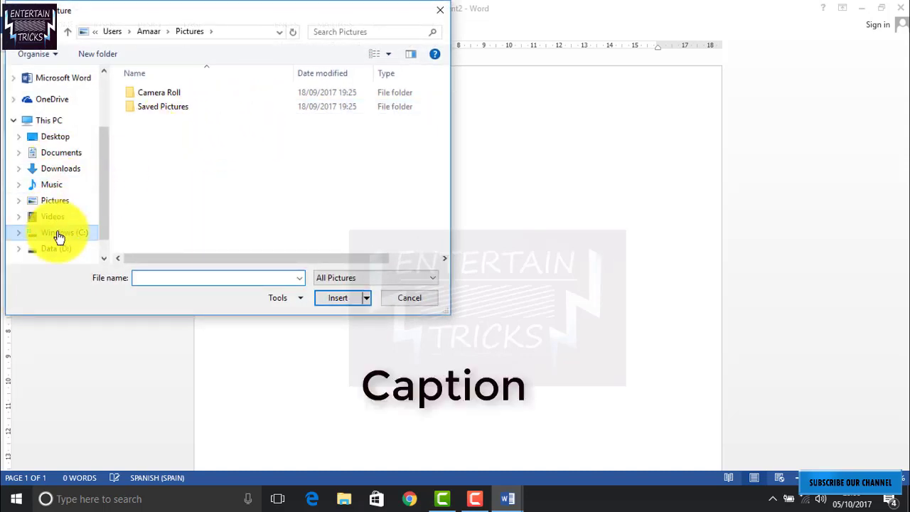
click(57, 250)
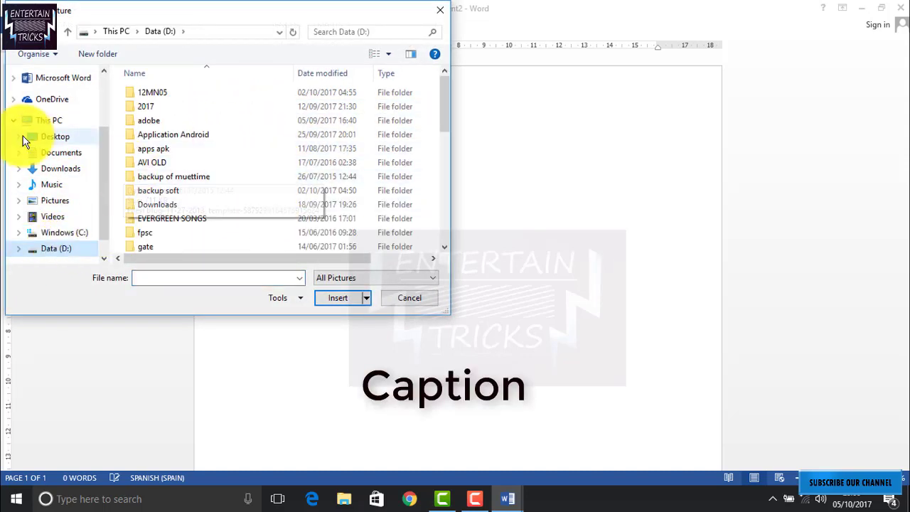
click(22, 135)
click(47, 137)
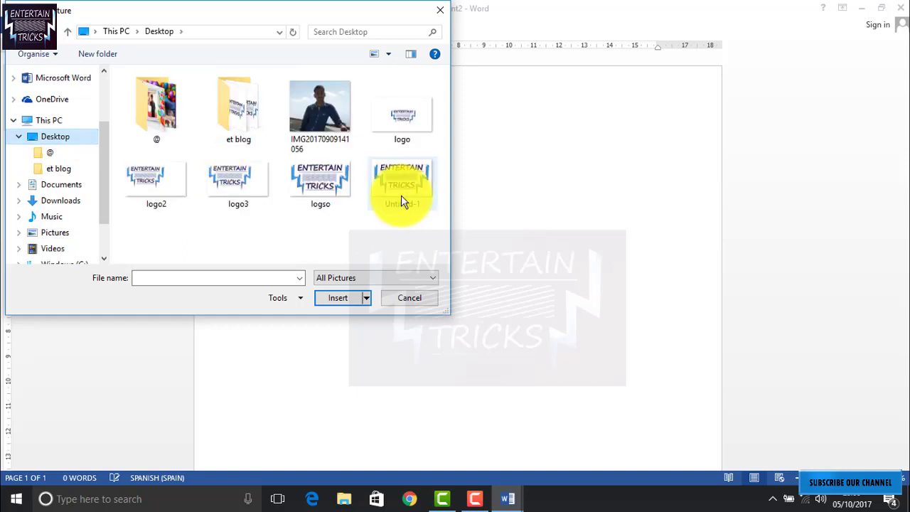
click(401, 195)
click(346, 297)
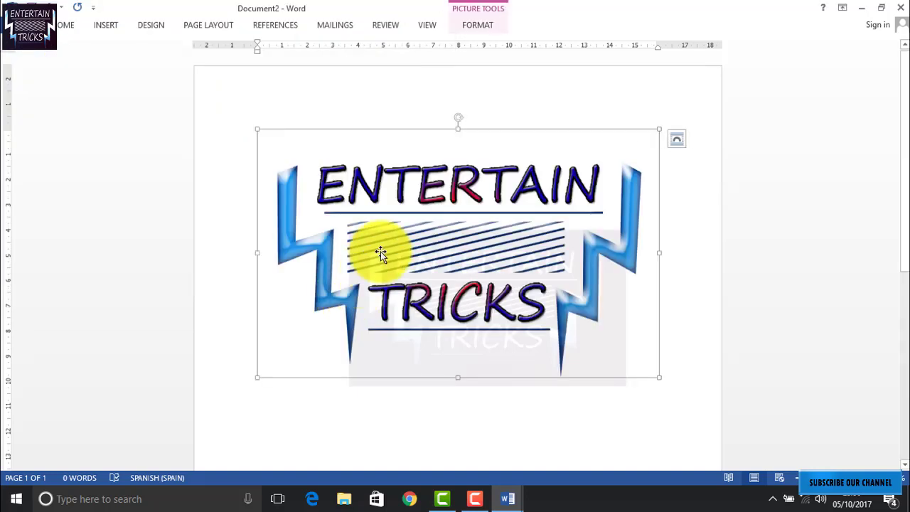
- Add a caption below the logo picture with the label Ilustración and the text "logo of entertain tricks"
click(277, 32)
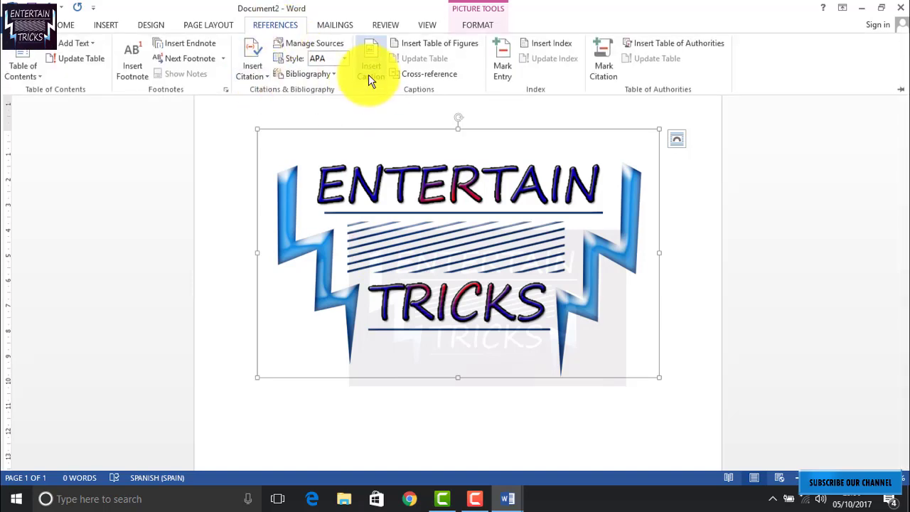
click(369, 80)
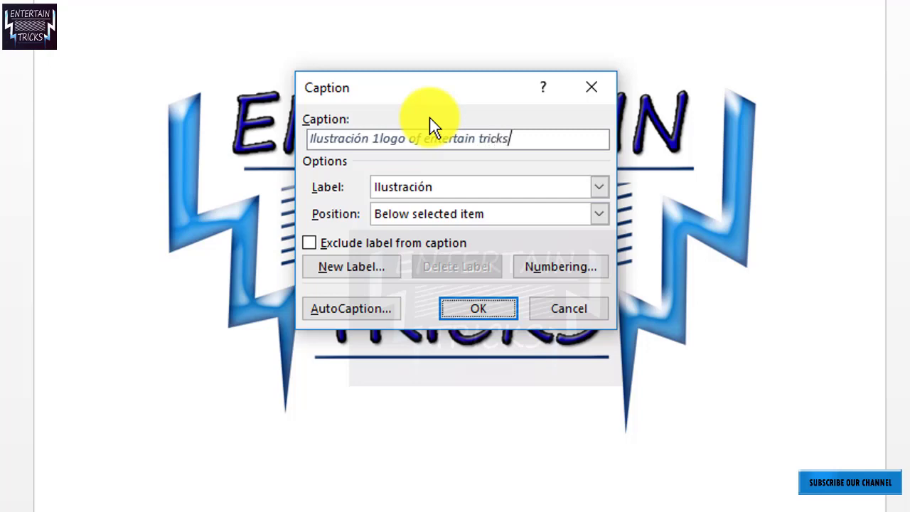
key(Return)
- Select the logo's caption line and try the label Tabla for it in the caption settings
click(199, 455)
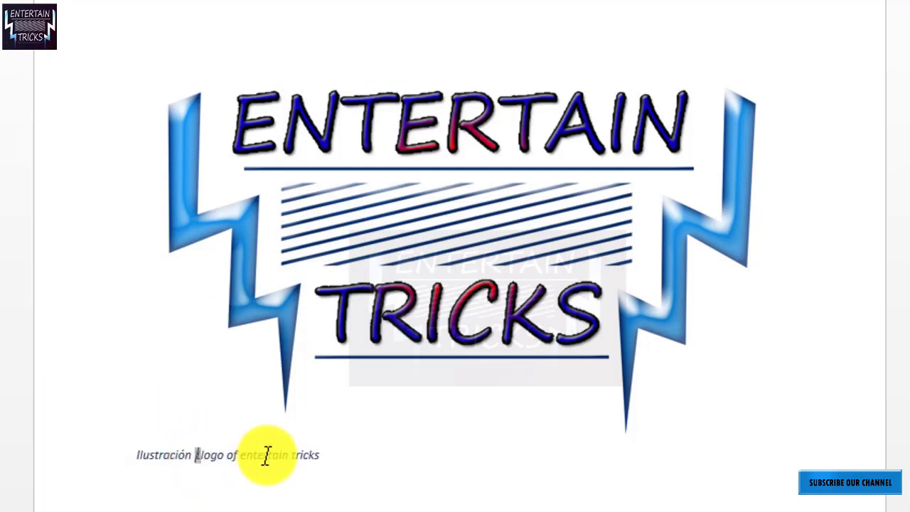
drag(331, 456, 130, 451)
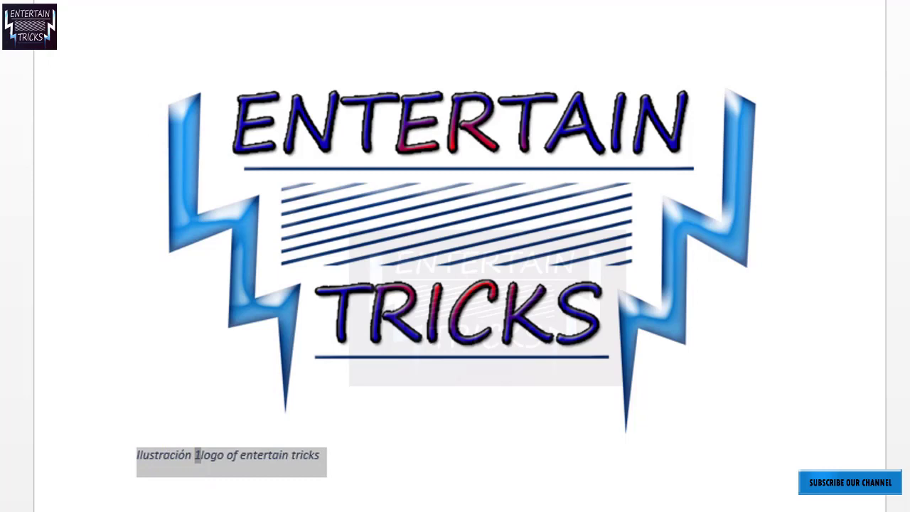
click(313, 2)
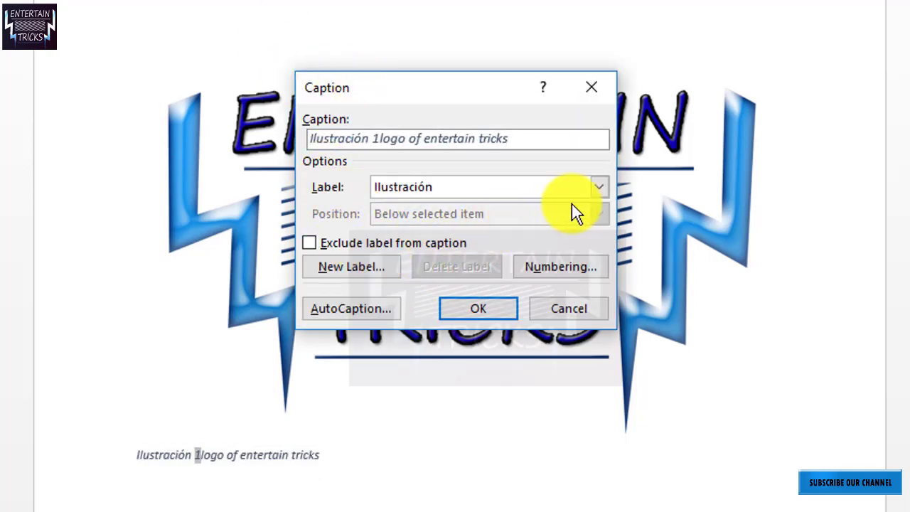
click(594, 194)
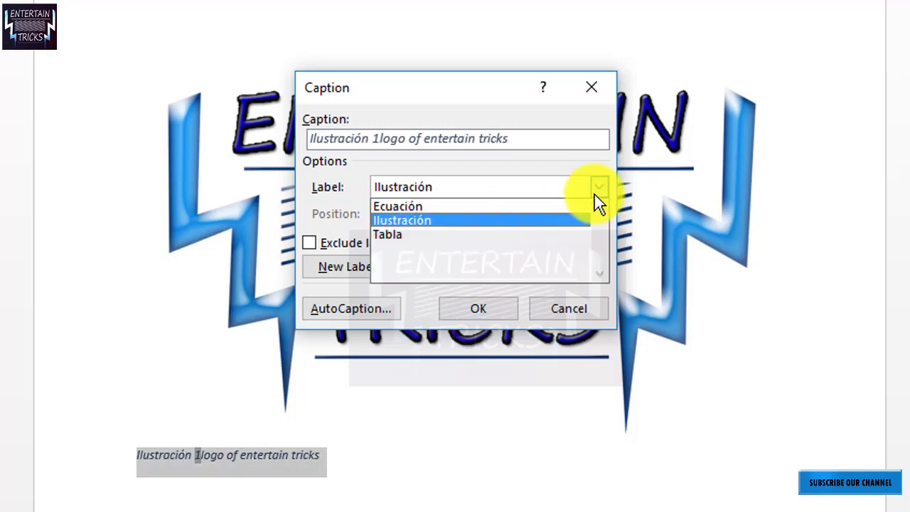
click(559, 234)
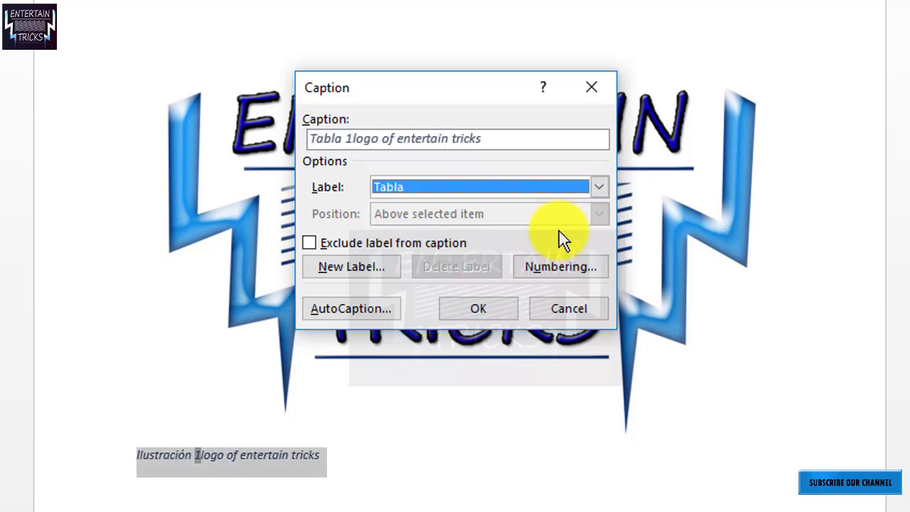
- Look through the object types offered for automatic captions and close the caption settings without changes
click(359, 313)
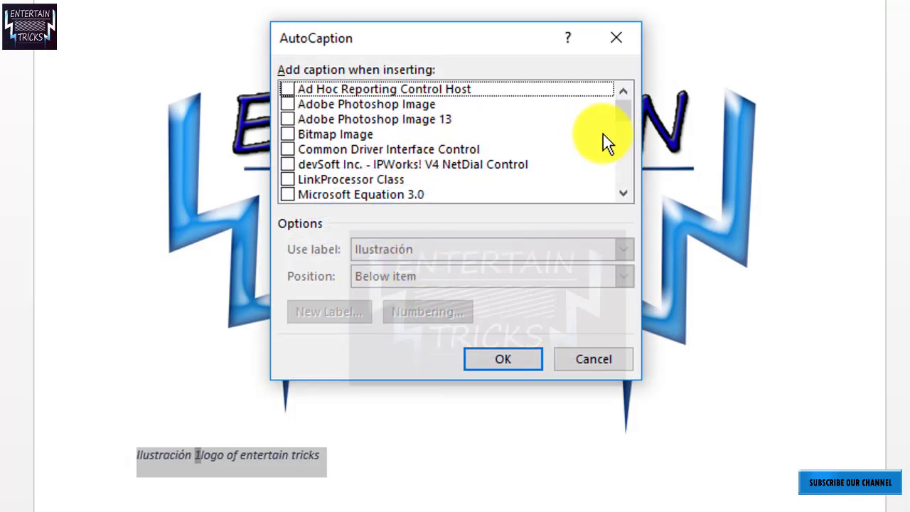
drag(631, 103, 630, 183)
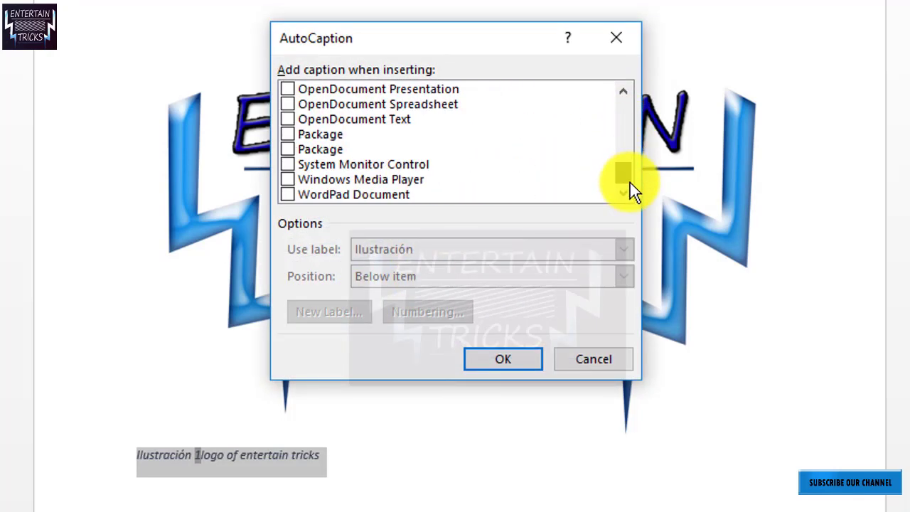
scroll(630, 181, up, 1)
click(585, 359)
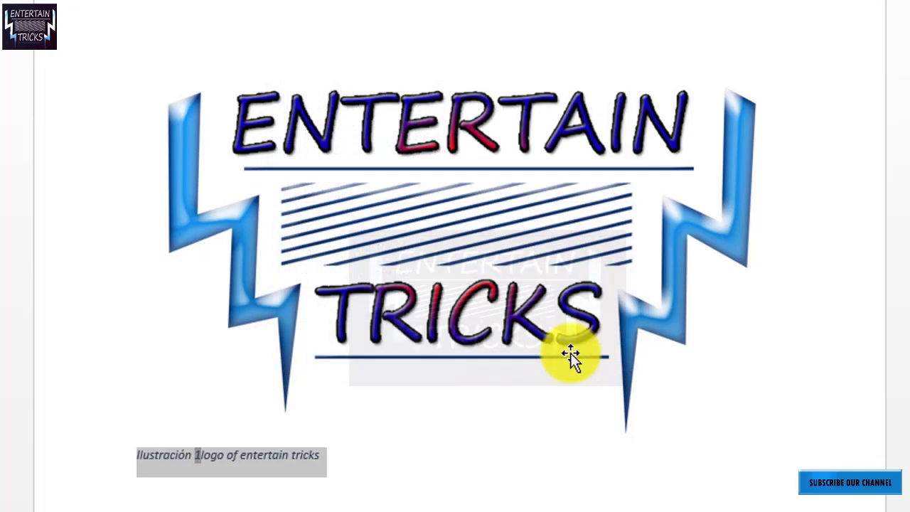
- Centre the caption line beneath the logo picture
click(245, 465)
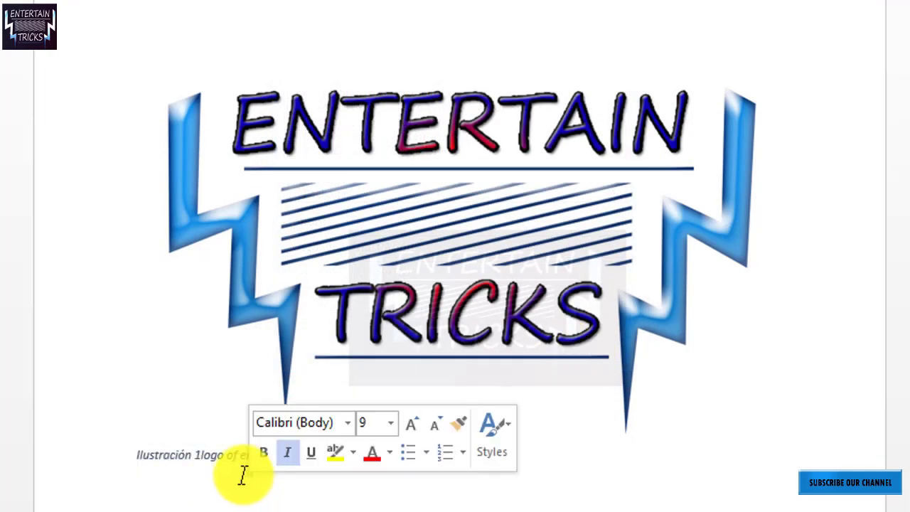
drag(140, 467, 331, 455)
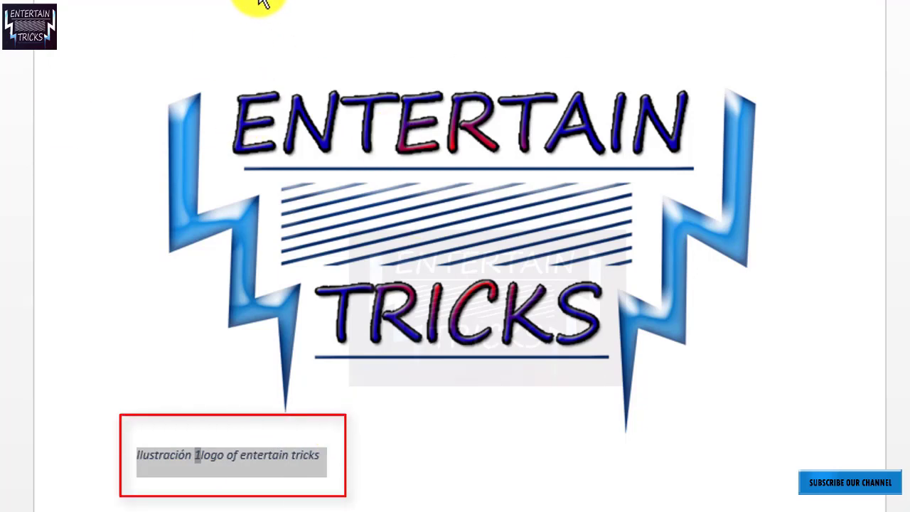
key(ctrl+e)
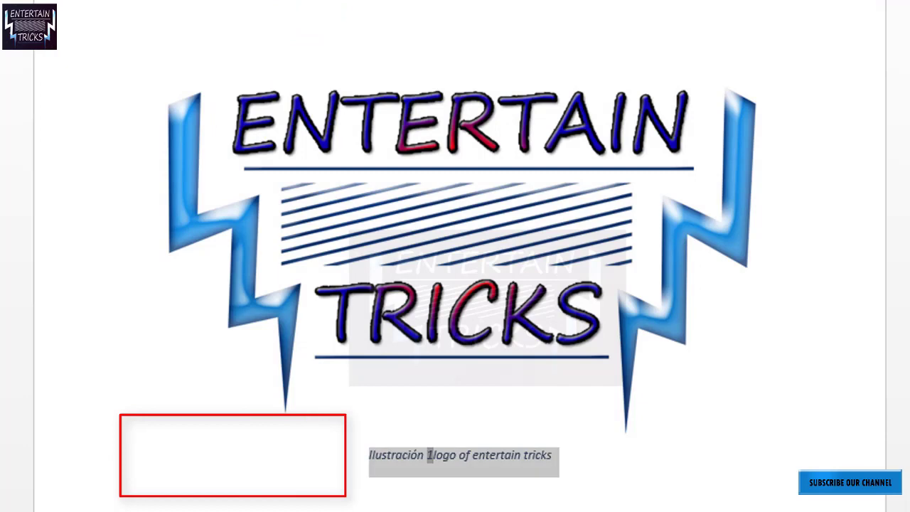
click(346, 475)
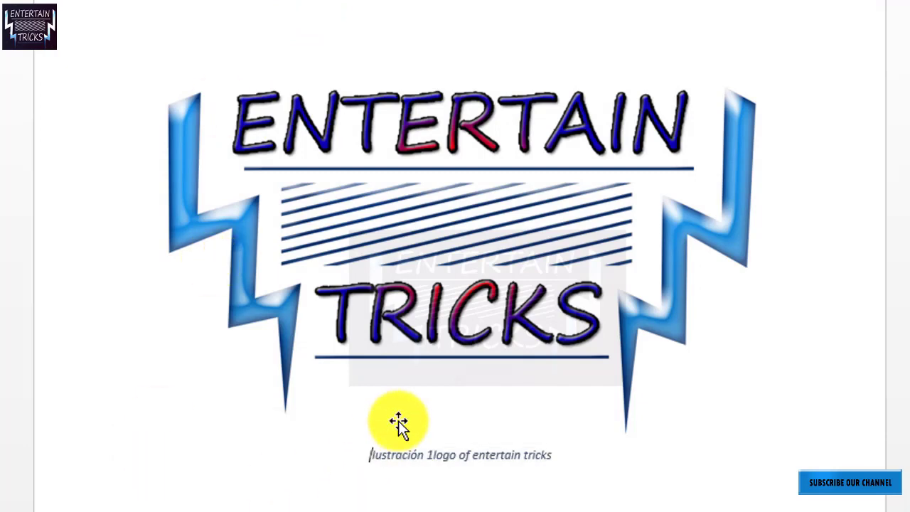
- Insert an indented two-column index above the logo picture and replace its text with "#"
click(430, 332)
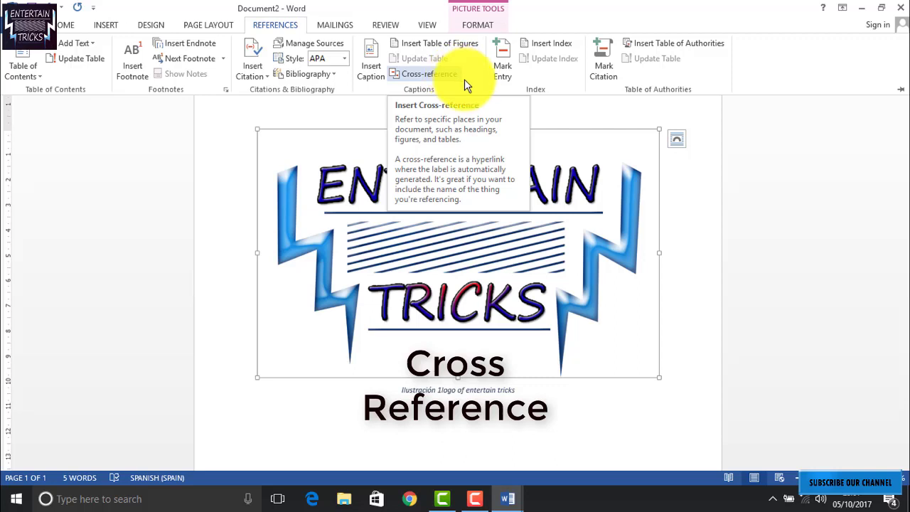
key(ctrl+F1)
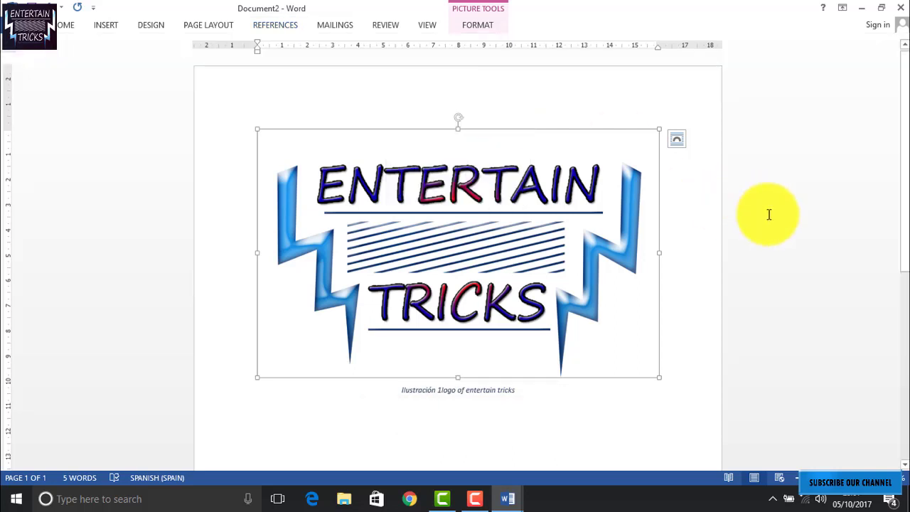
click(289, 27)
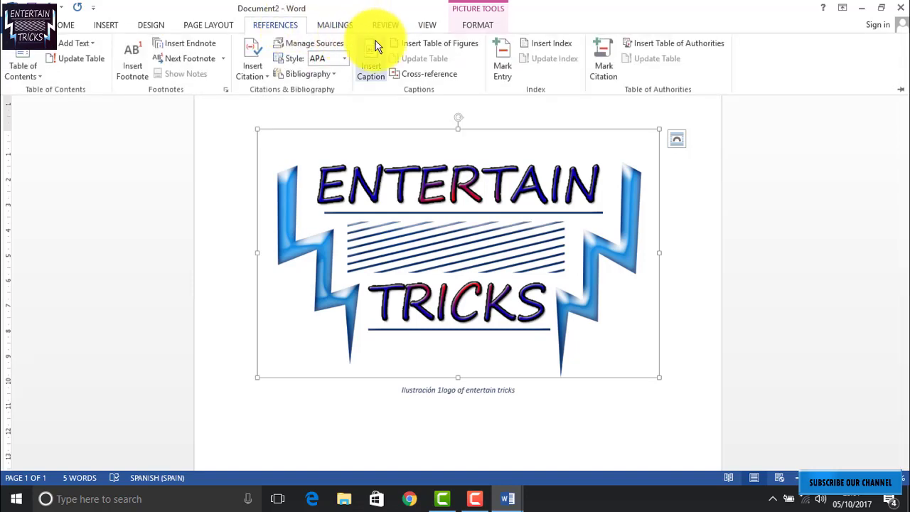
click(554, 47)
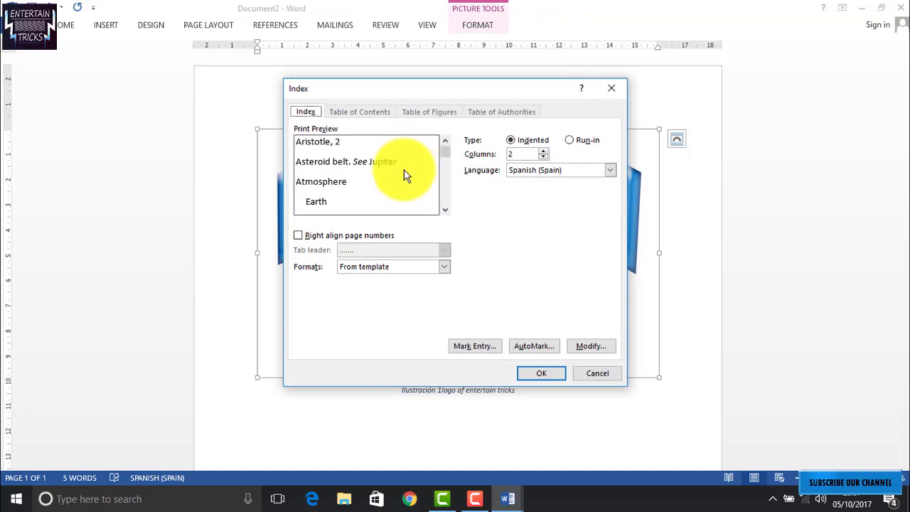
click(551, 375)
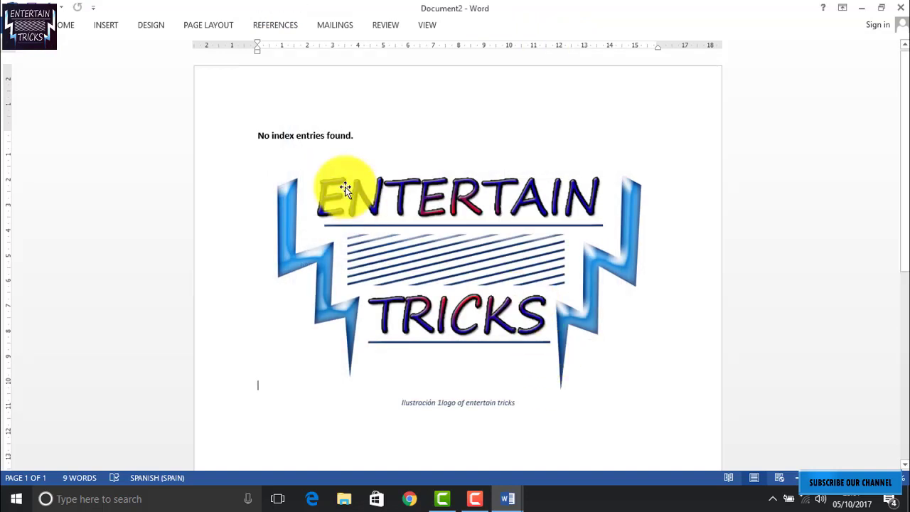
click(209, 130)
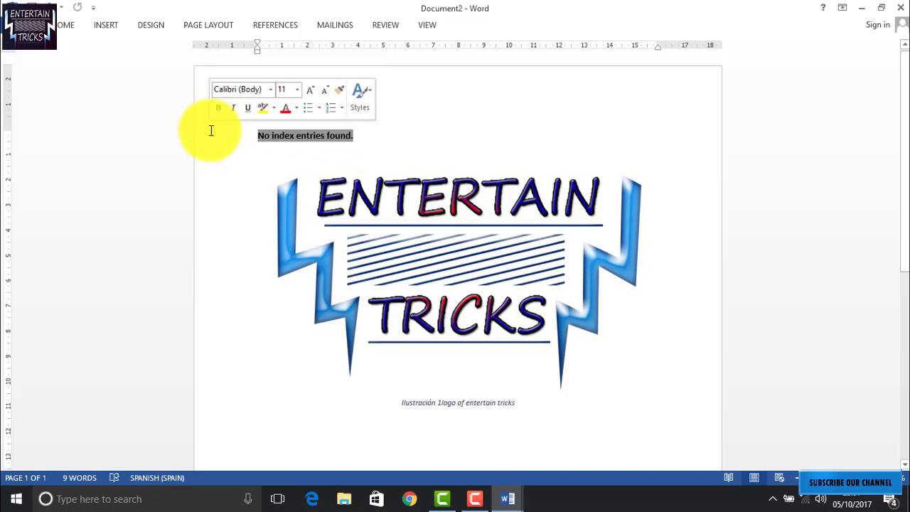
text(#)
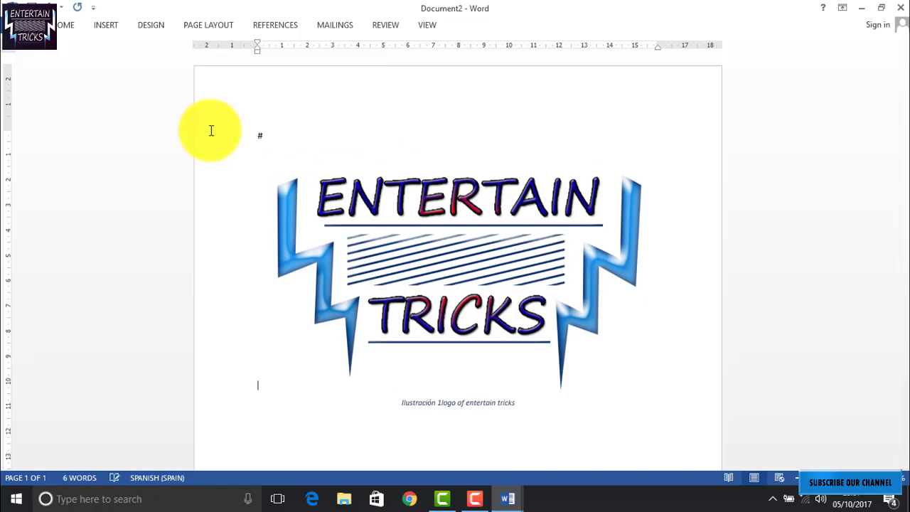
click(359, 27)
click(381, 25)
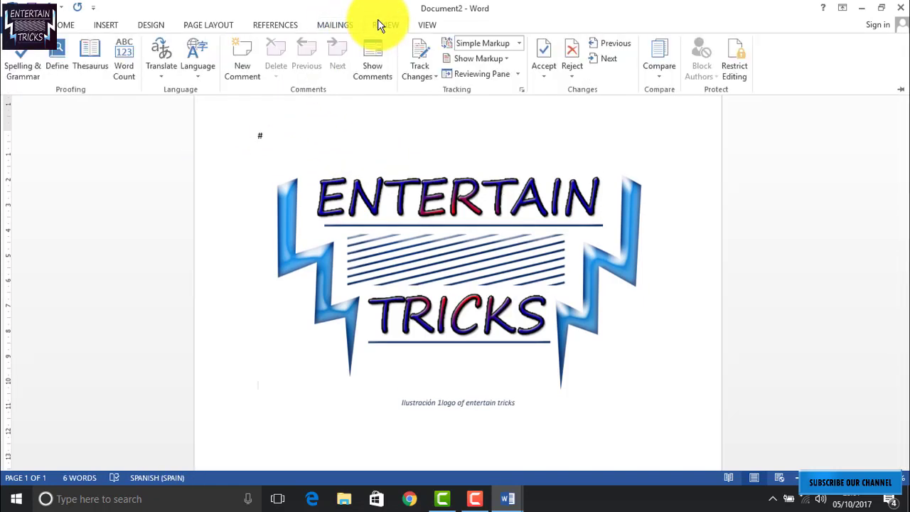
click(430, 24)
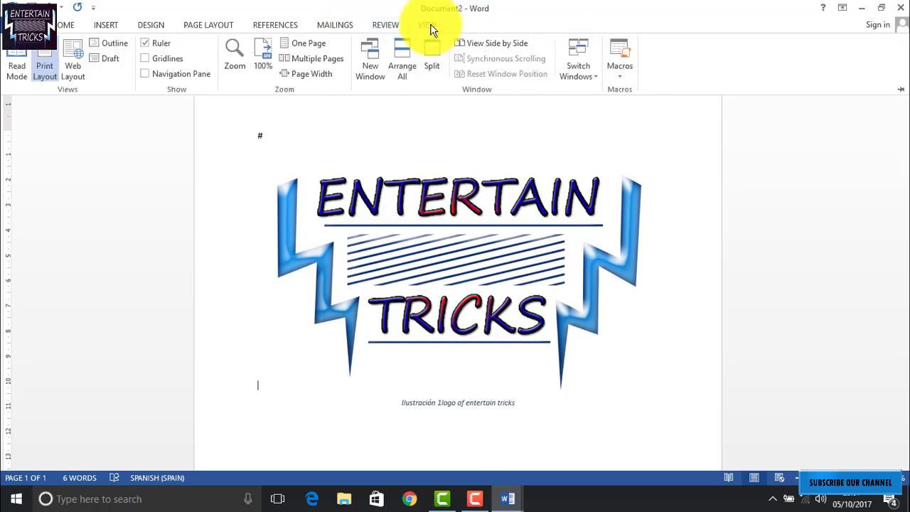
click(214, 26)
click(281, 26)
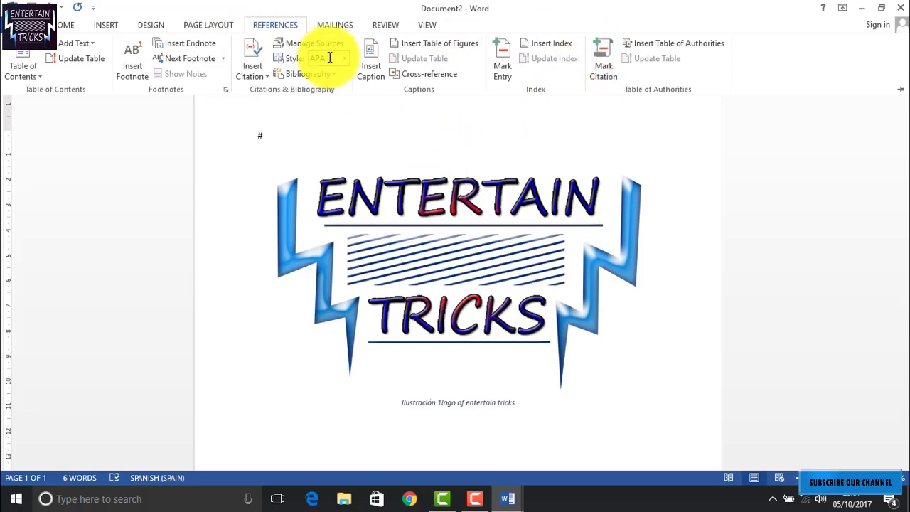
click(334, 28)
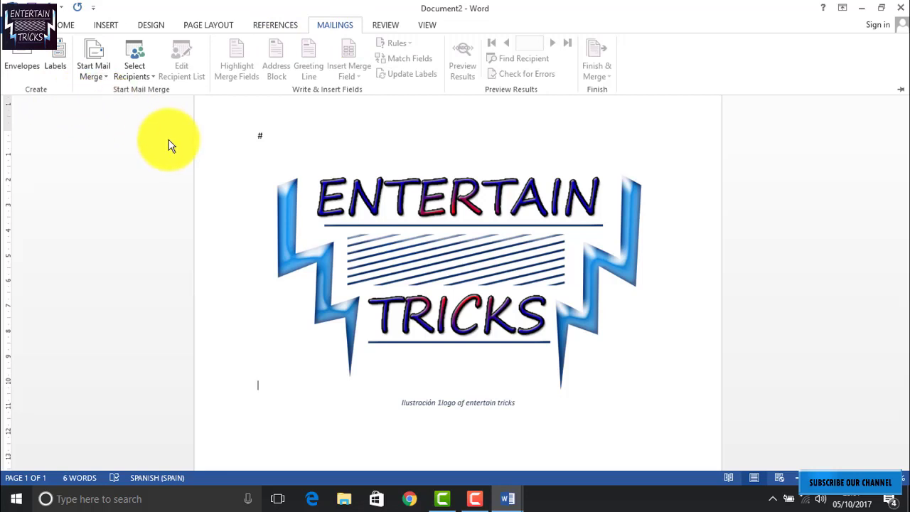
key(Escape)
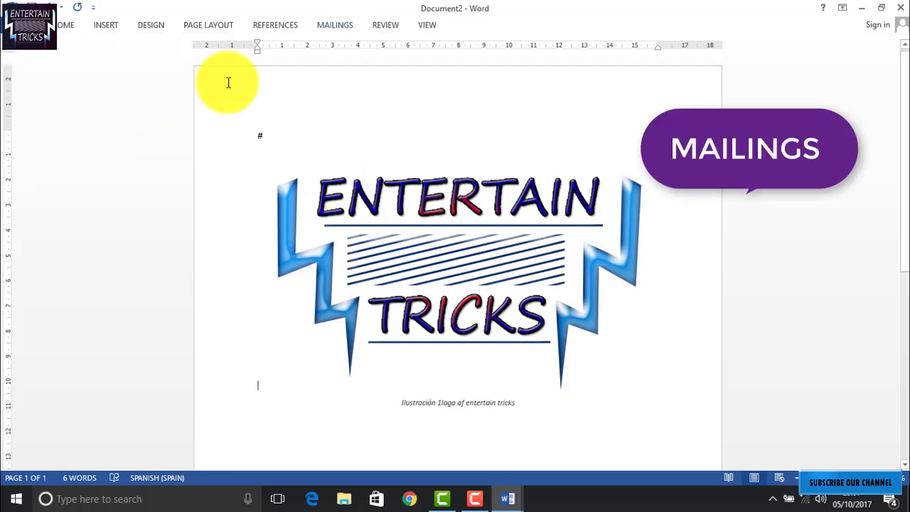
- Start a new mail merge recipient list with entries titled "cds" and "dd", and discard it without saving
click(264, 29)
click(338, 26)
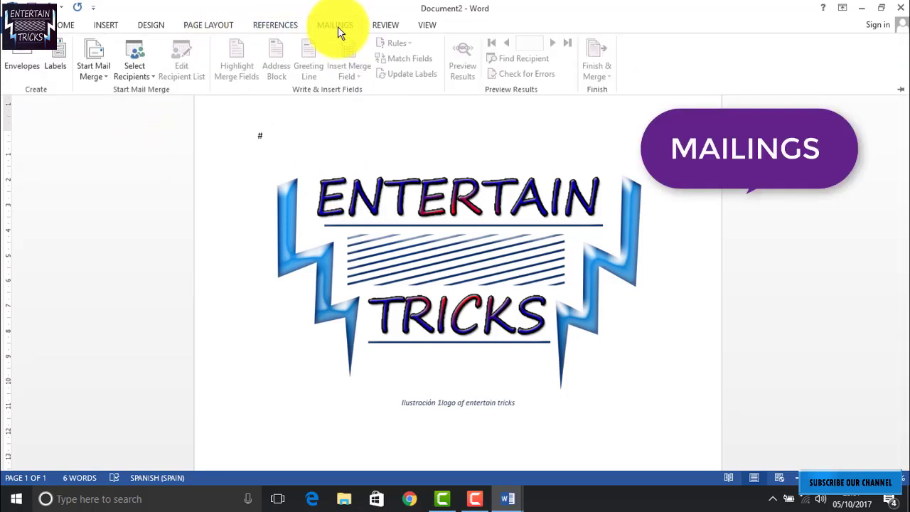
click(142, 69)
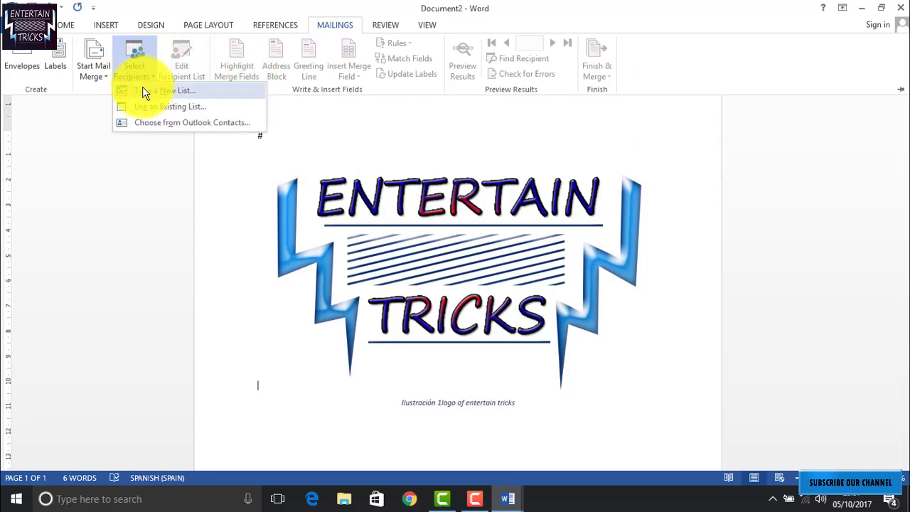
click(142, 88)
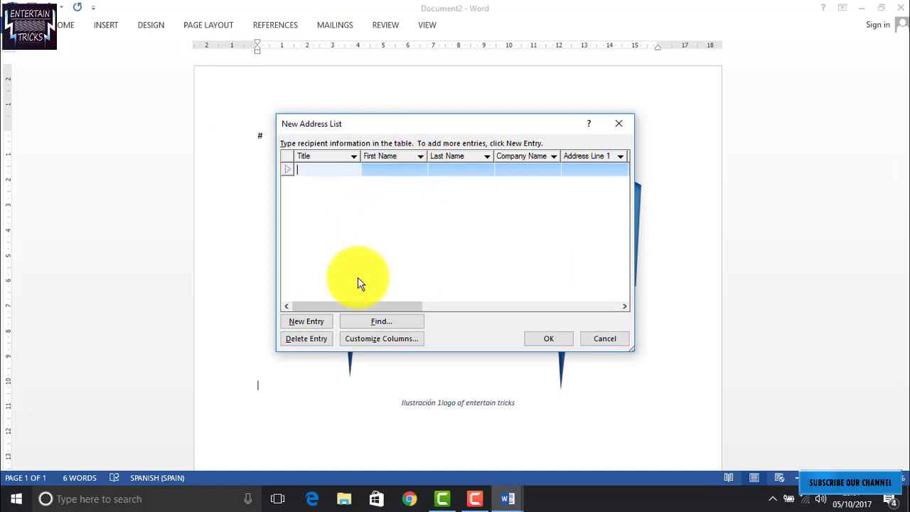
click(319, 326)
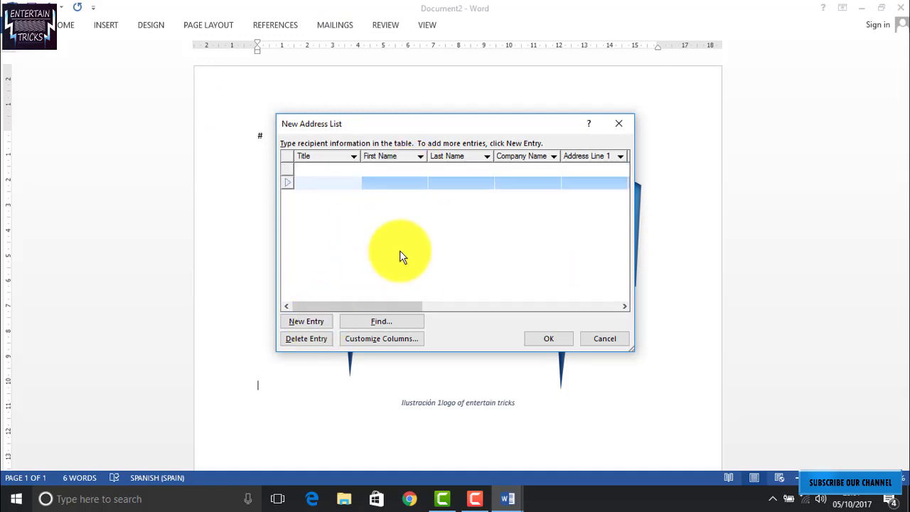
text(cds)
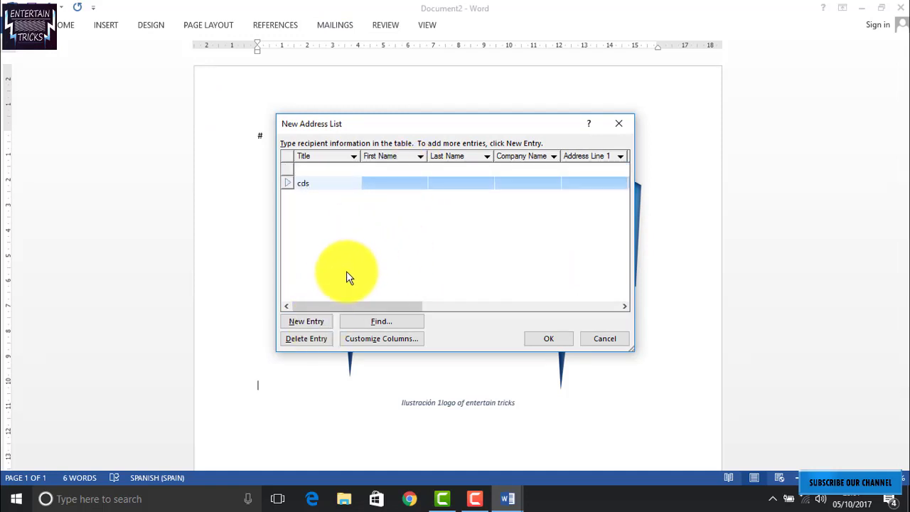
click(311, 322)
text(dd)
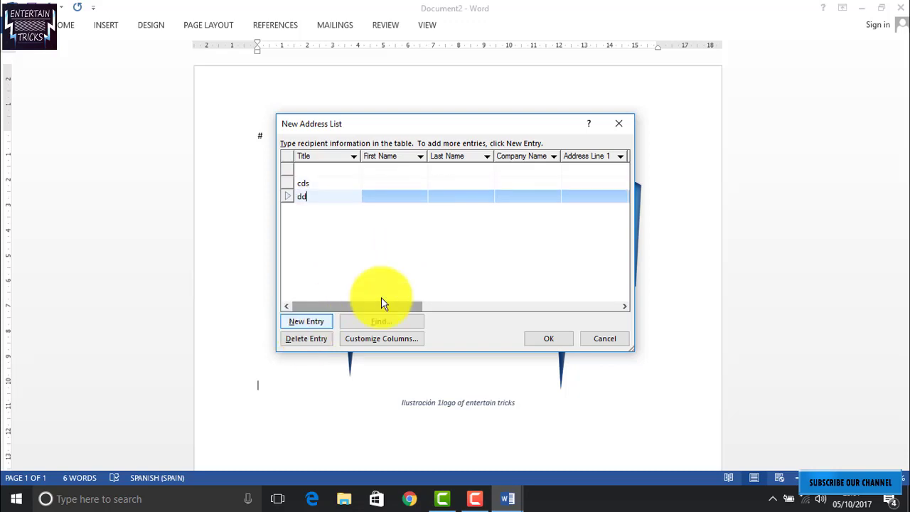
click(560, 333)
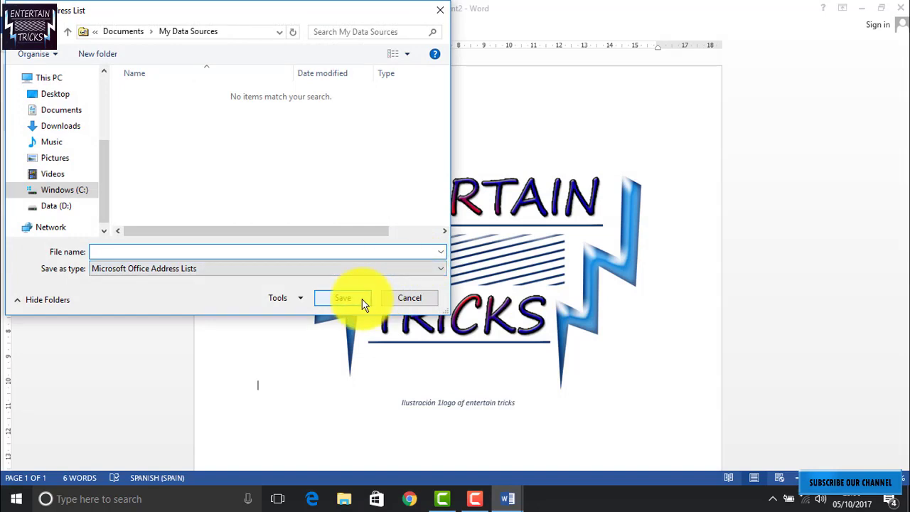
click(402, 302)
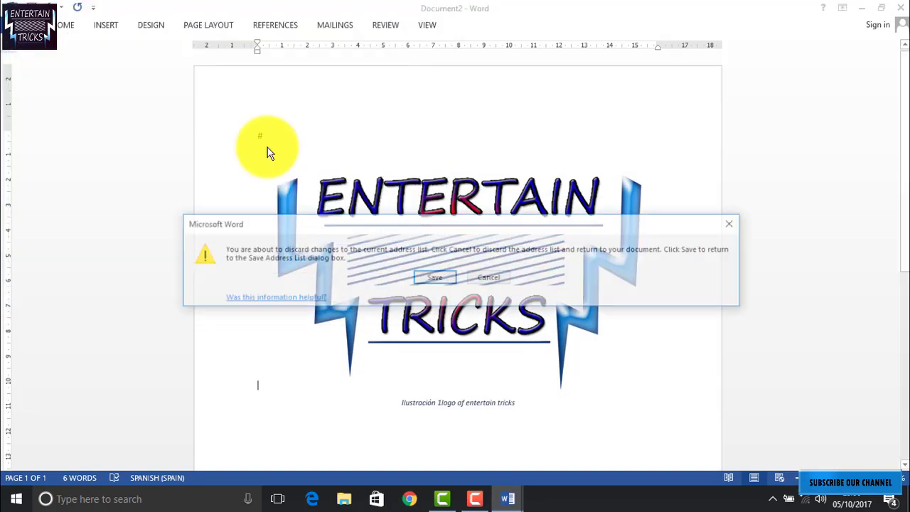
click(496, 282)
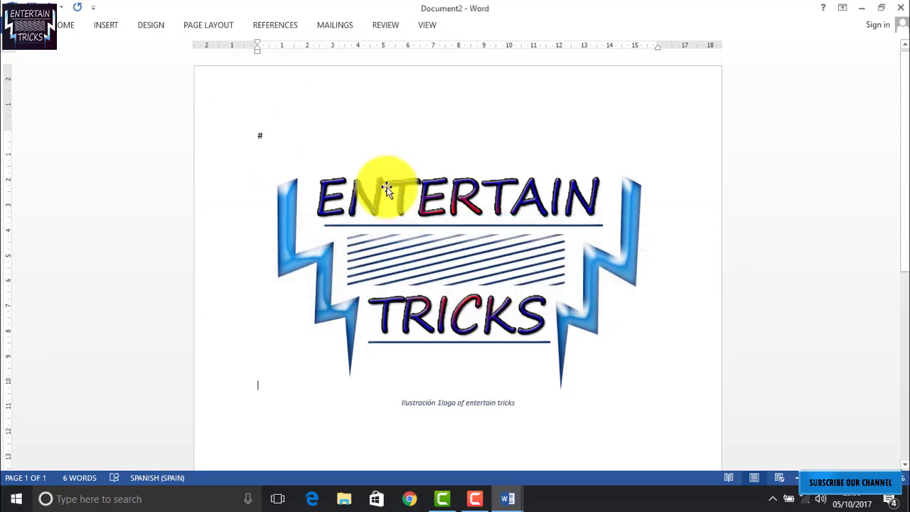
click(220, 25)
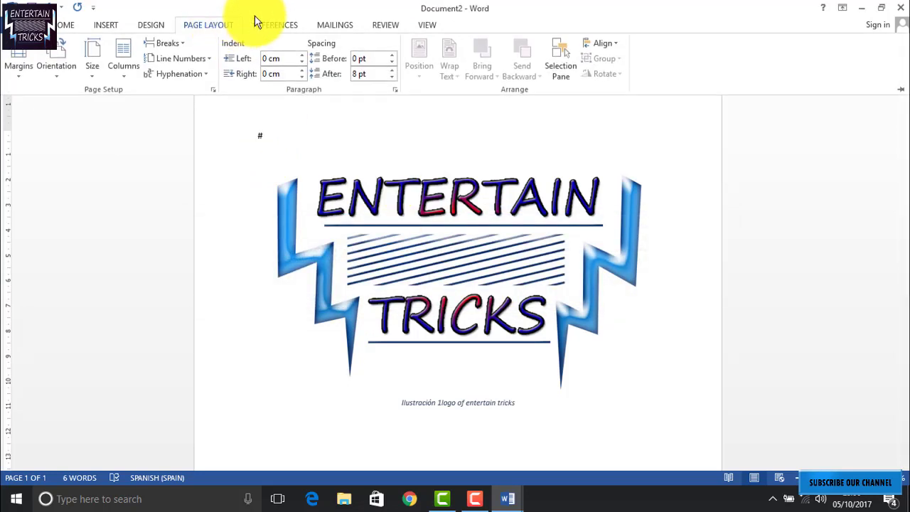
click(341, 28)
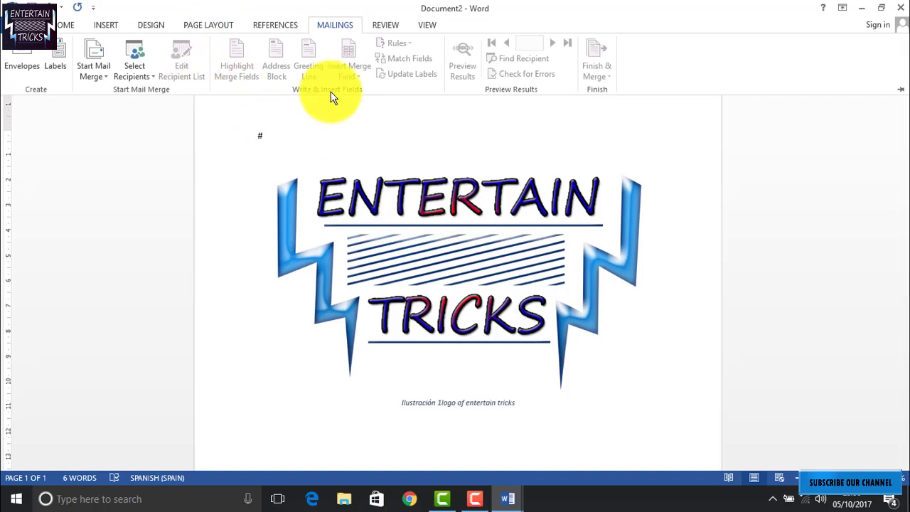
key(ctrl+F1)
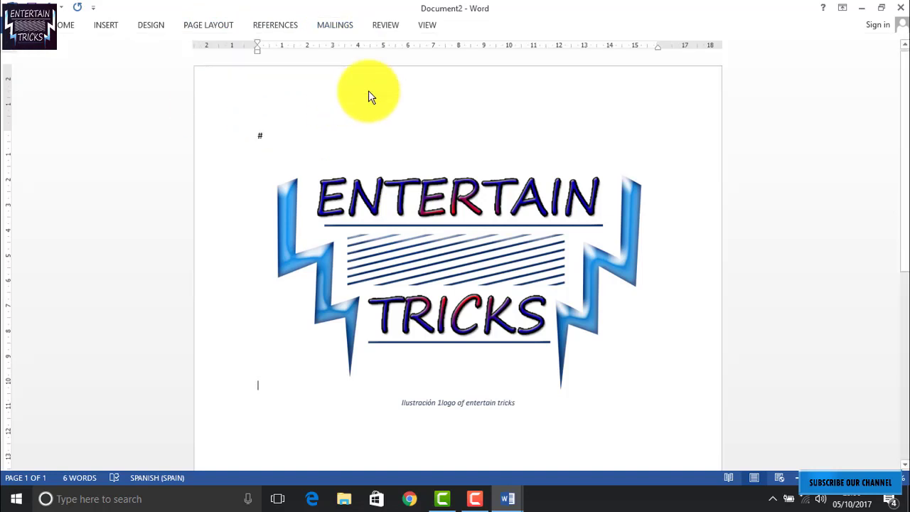
click(320, 29)
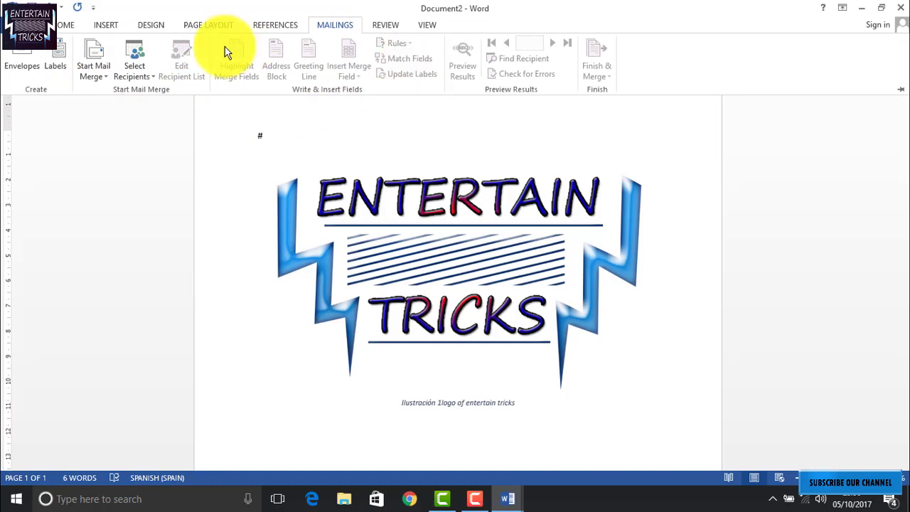
click(150, 29)
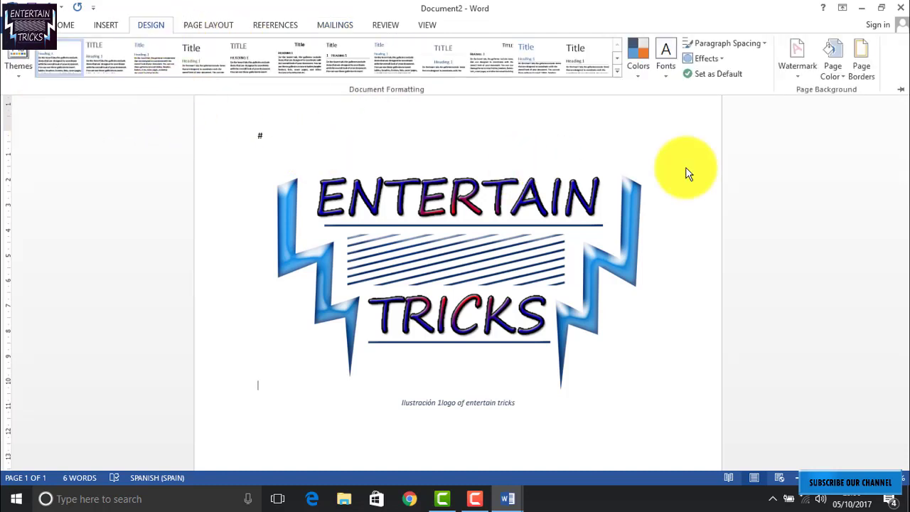
key(ctrl+F1)
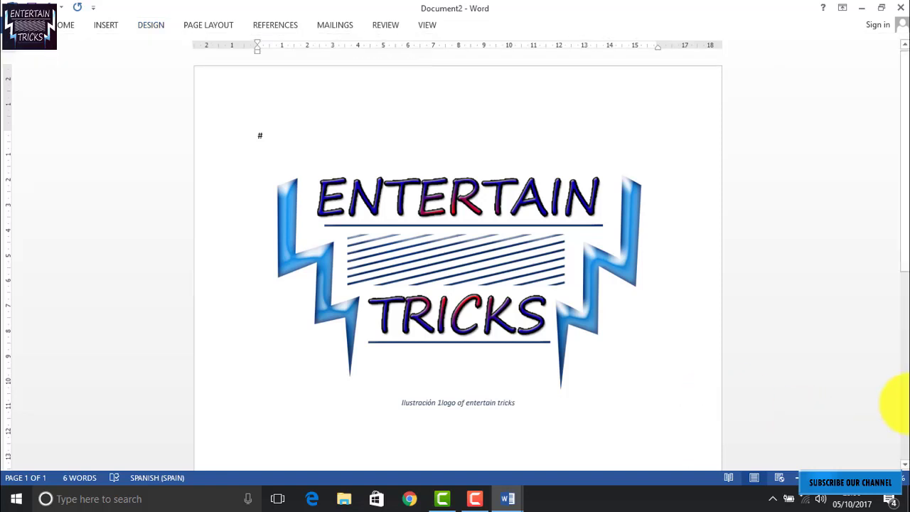
scroll(895, 401, down, 5)
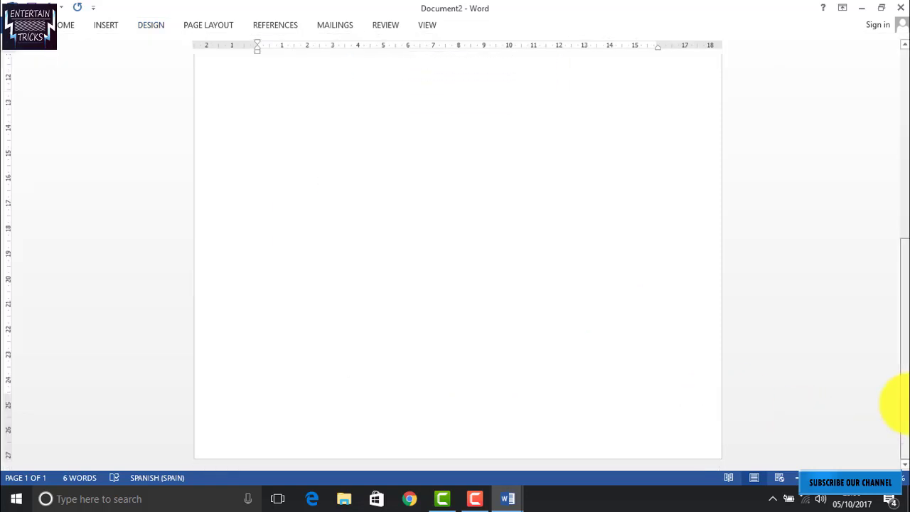
- Apply the Parallax theme to the document
click(142, 23)
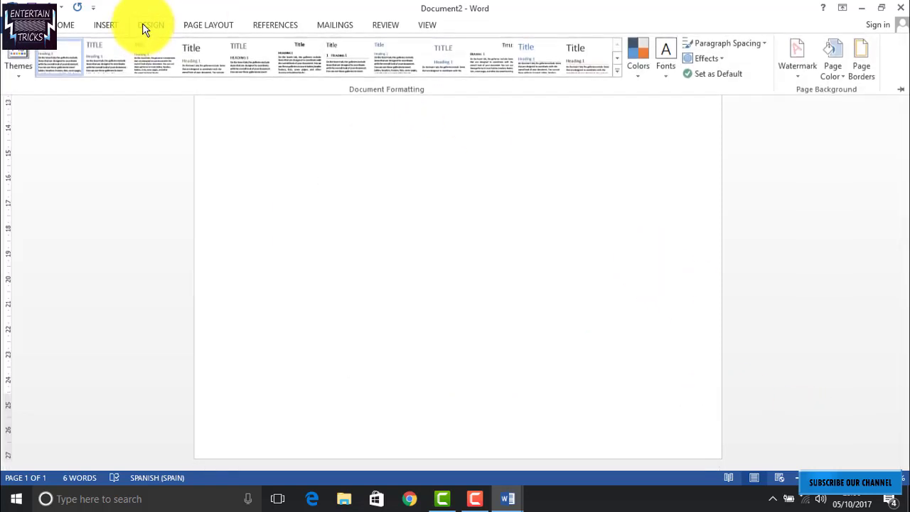
click(21, 60)
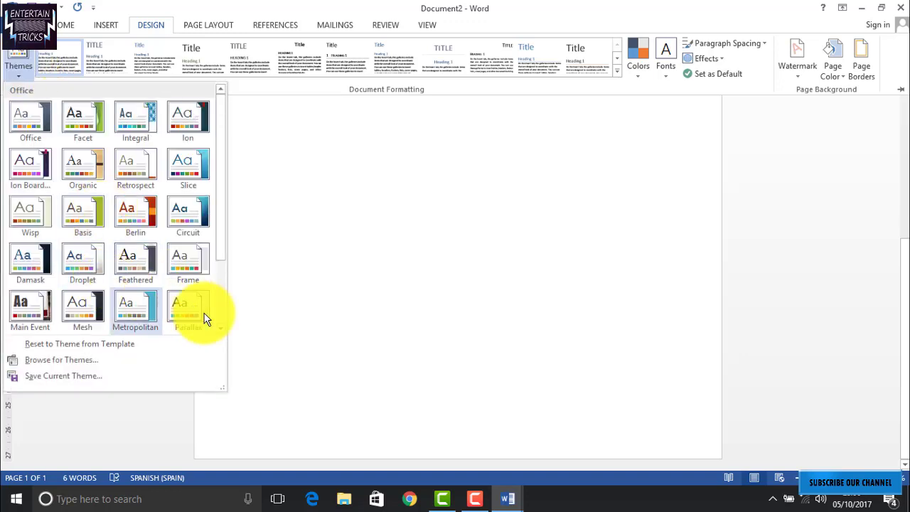
click(189, 310)
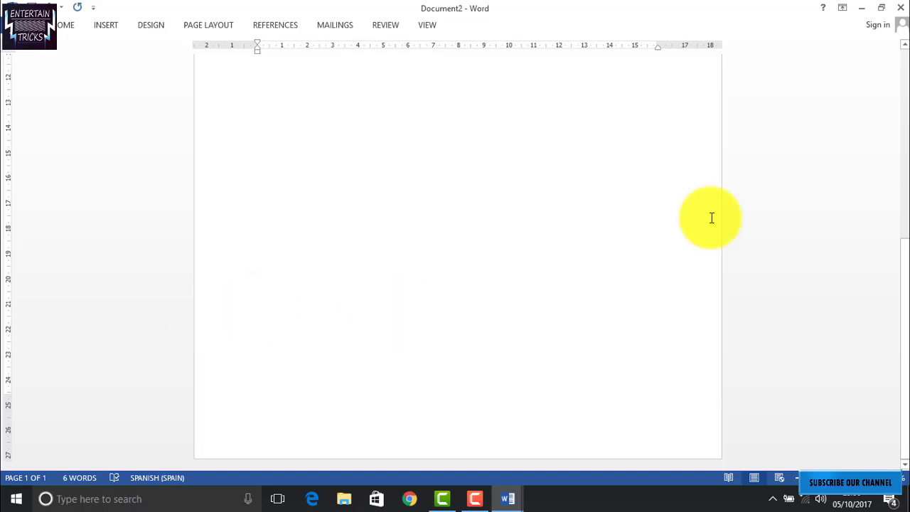
scroll(894, 205, up, 10)
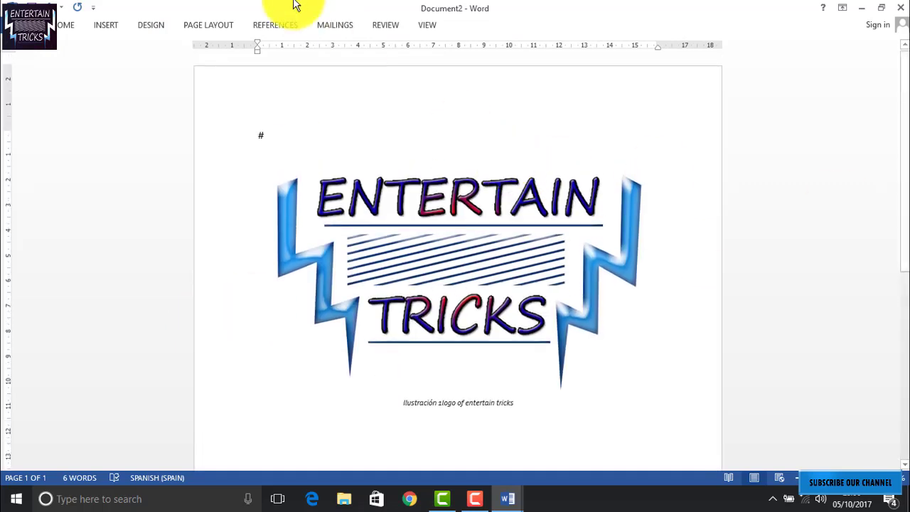
- Apply the style set with the centred uppercase title and add a diagonal CONFIDENTIAL watermark to the page
click(150, 24)
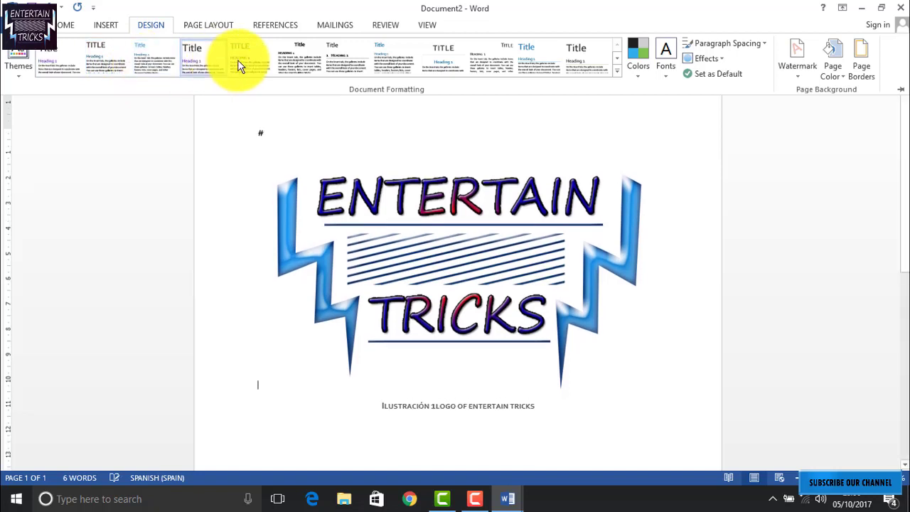
click(432, 72)
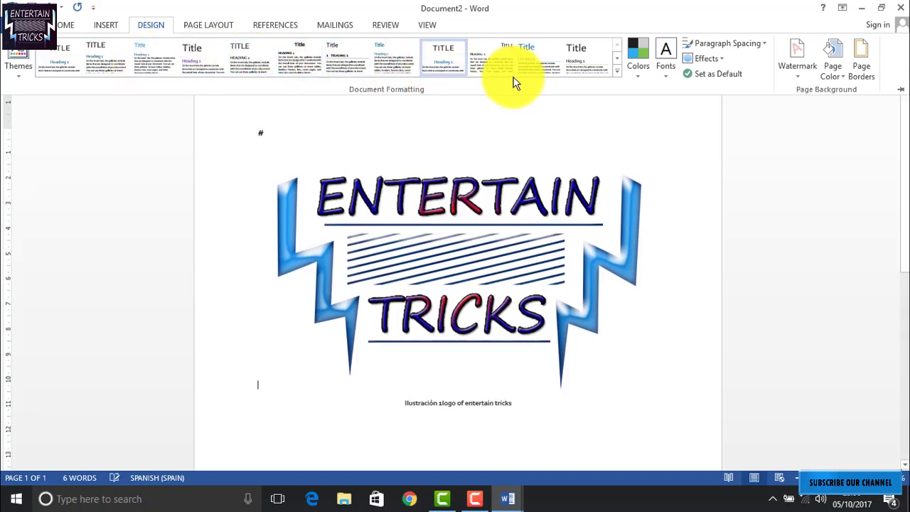
click(803, 68)
click(720, 151)
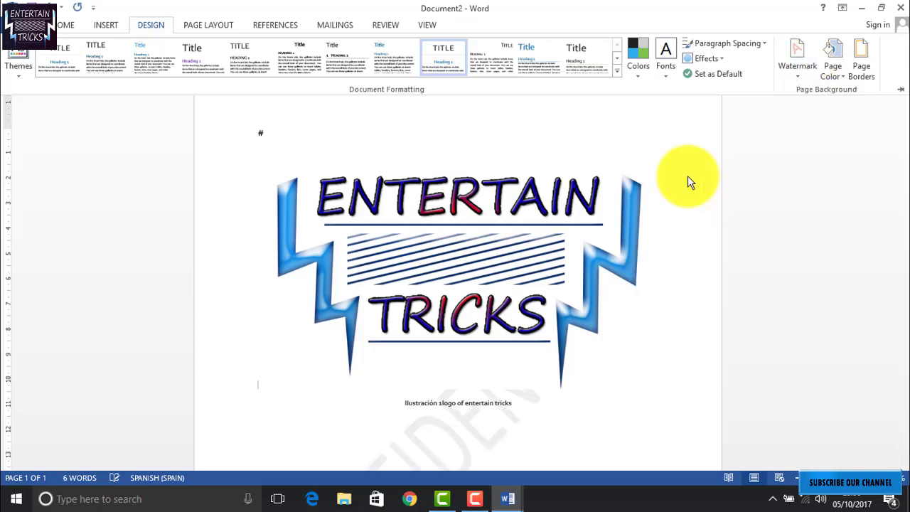
- Look over the watermarked page and set the document's page colour to light blue
key(ctrl+F1)
scroll(894, 270, down, 5)
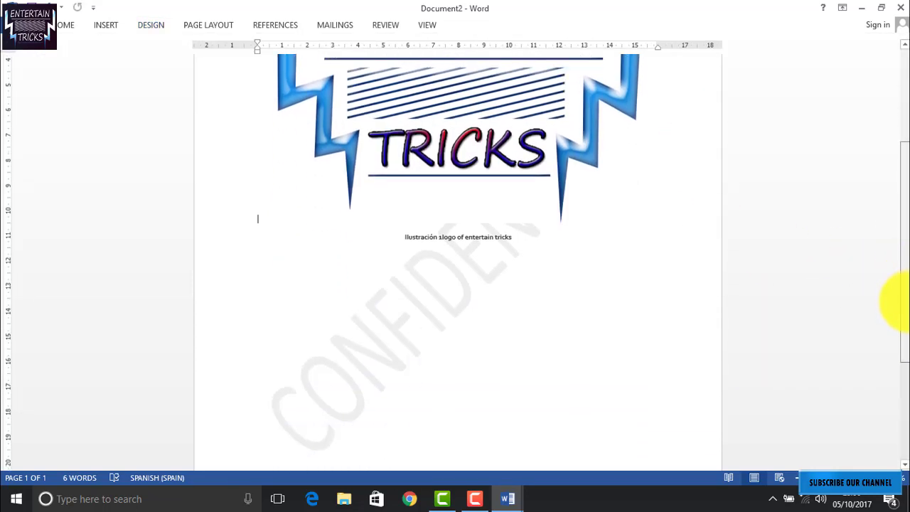
scroll(892, 270, up, 6)
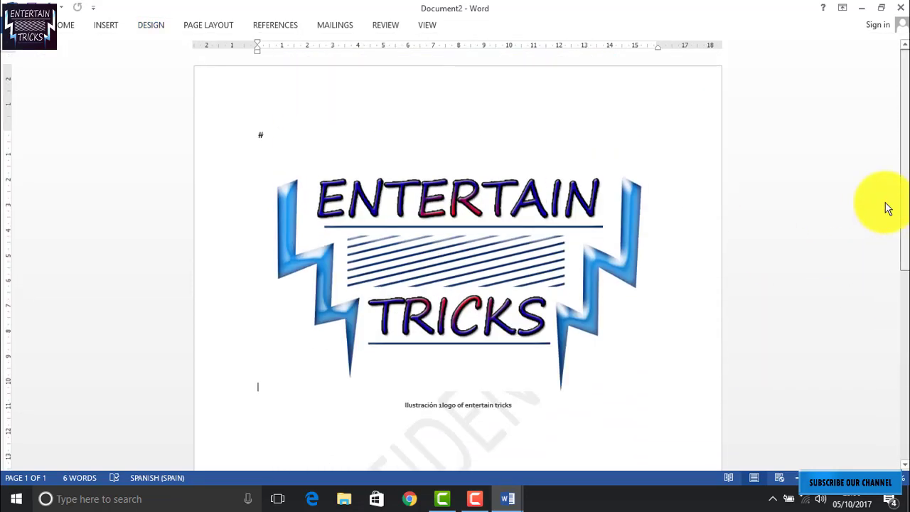
click(161, 33)
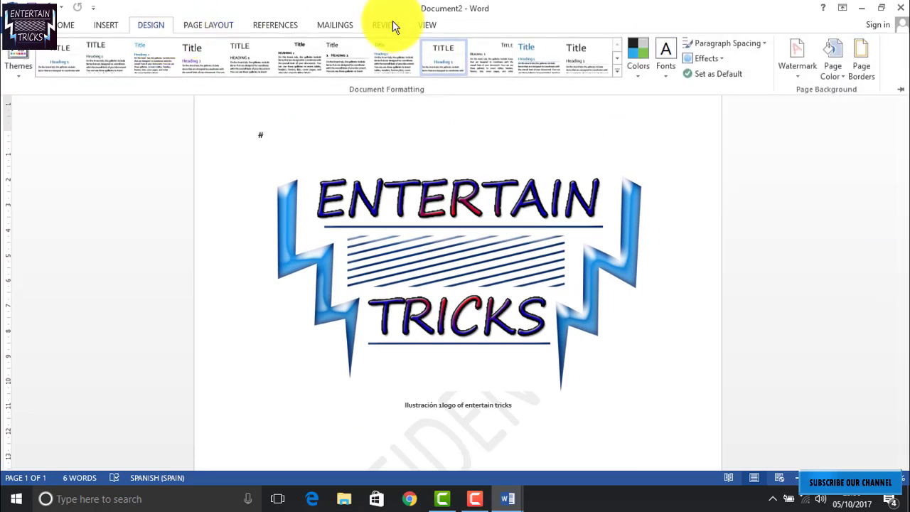
click(834, 71)
click(842, 136)
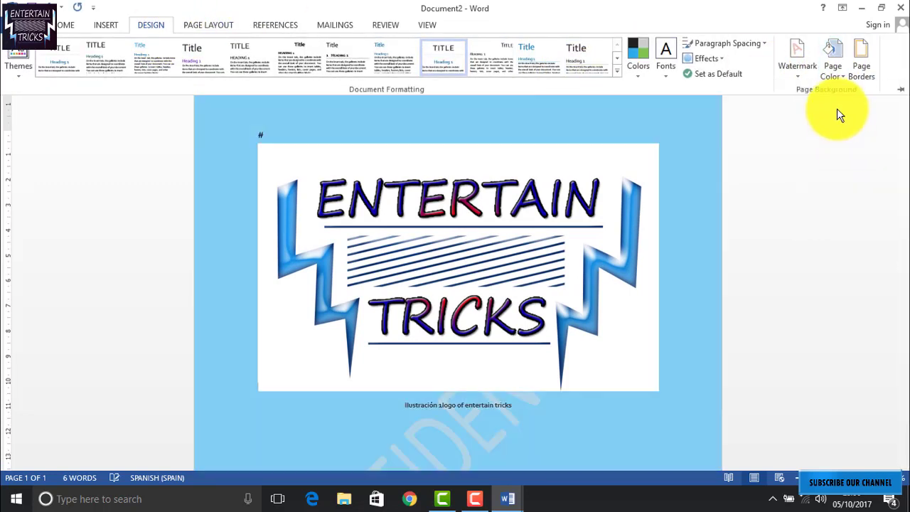
- Add a dashed box border around the pages of the whole document
click(869, 60)
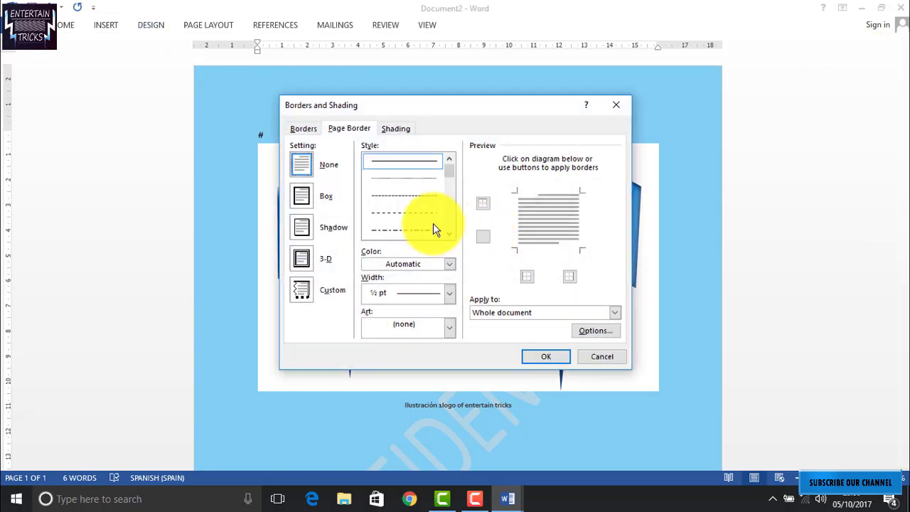
click(429, 179)
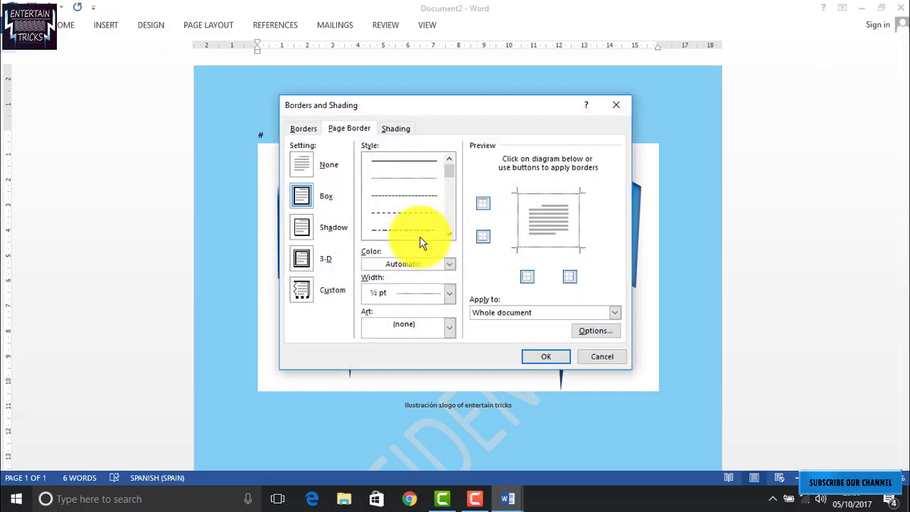
click(546, 356)
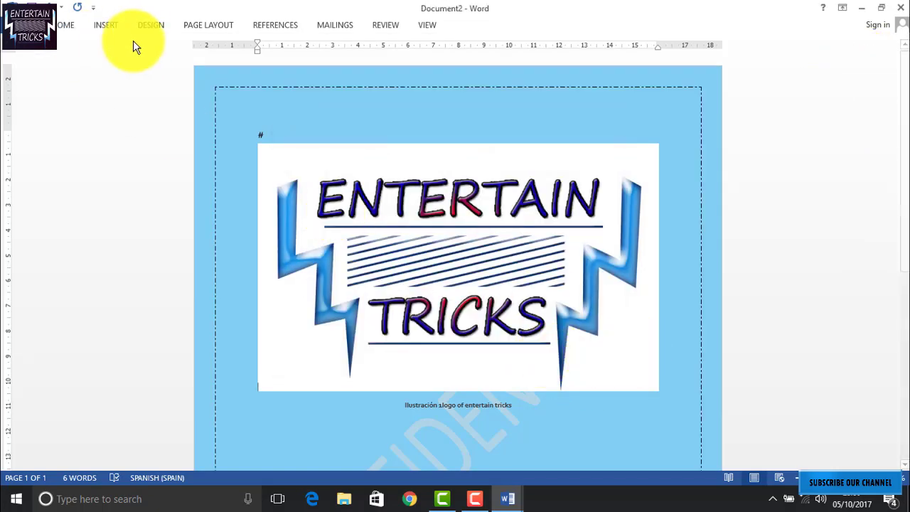
- Try several style sets on the document and keep the one with the uppercase heading that begins the gallery's second row
click(149, 29)
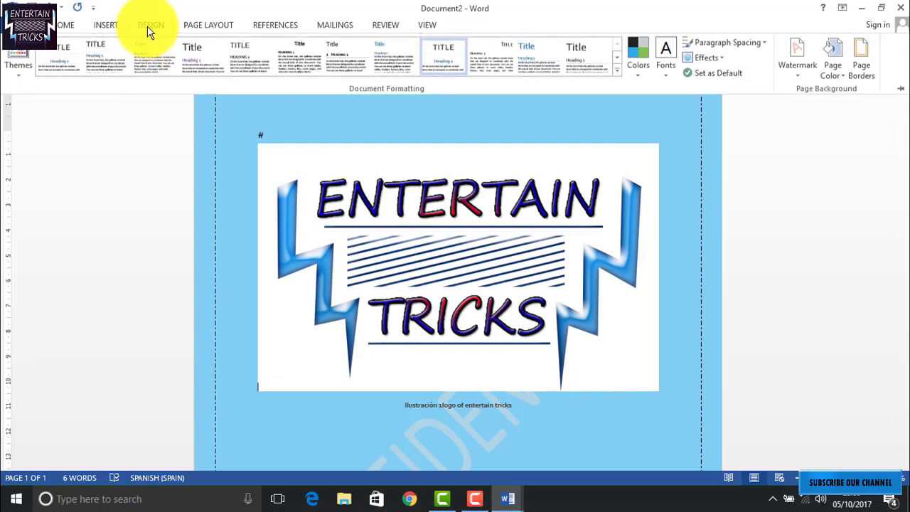
click(106, 67)
click(254, 68)
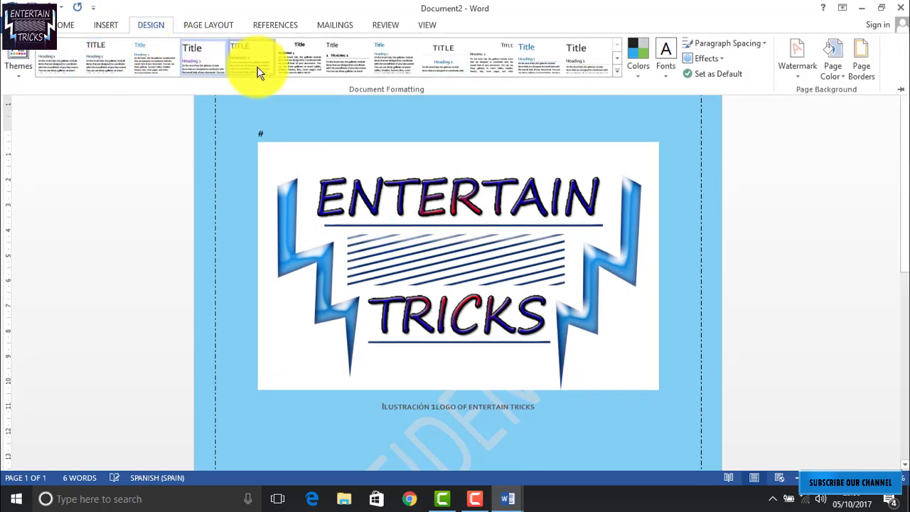
click(617, 58)
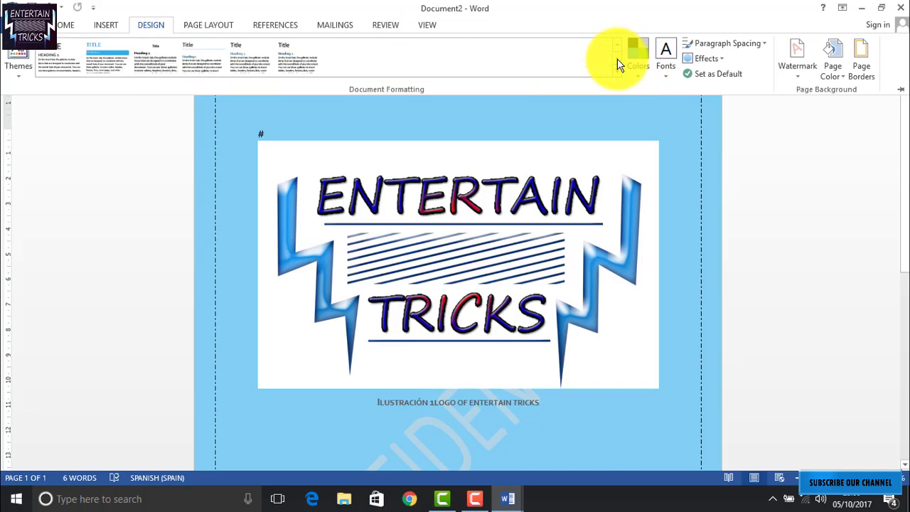
click(310, 60)
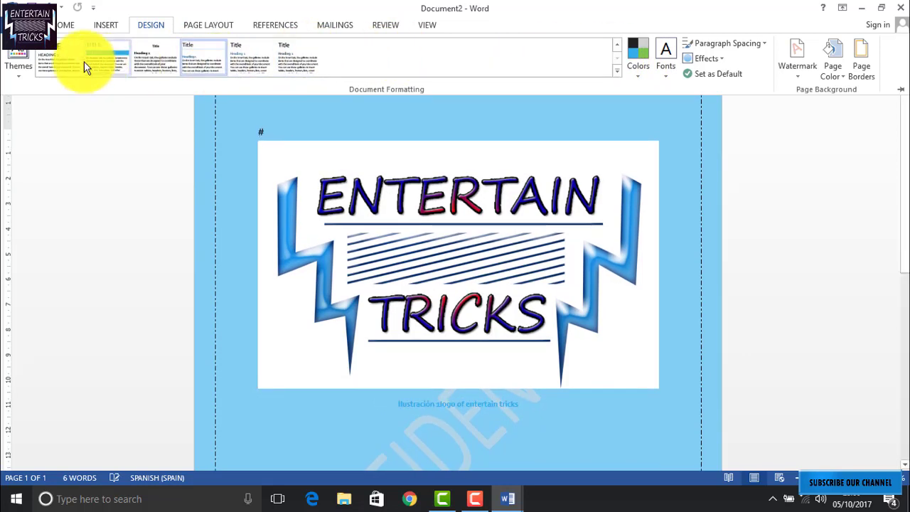
click(60, 58)
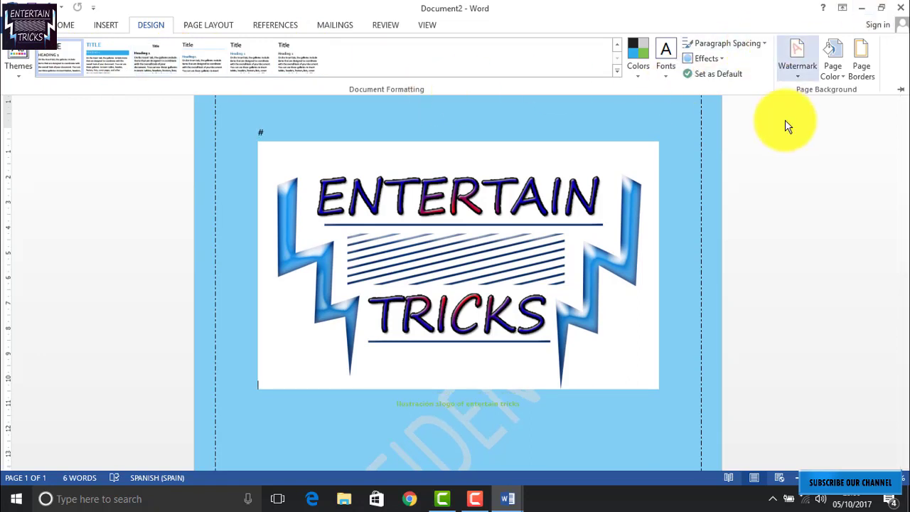
key(ctrl+F1)
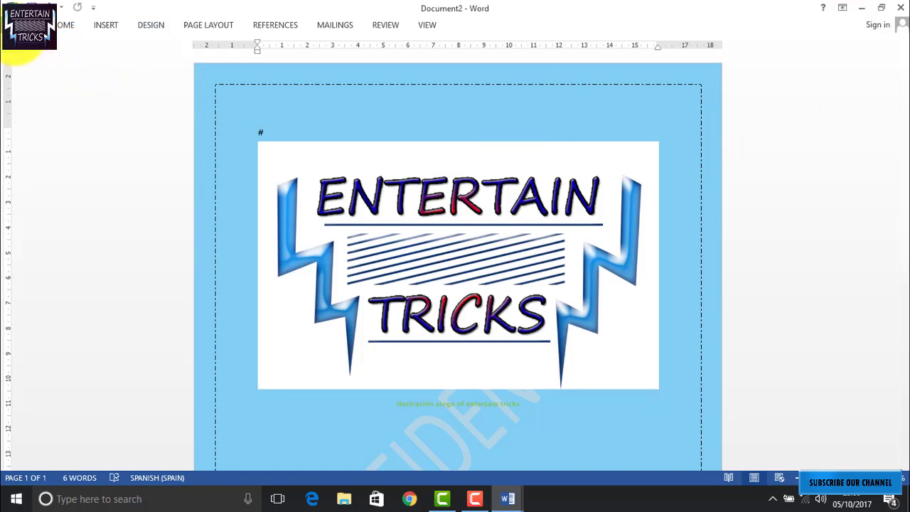
click(21, 26)
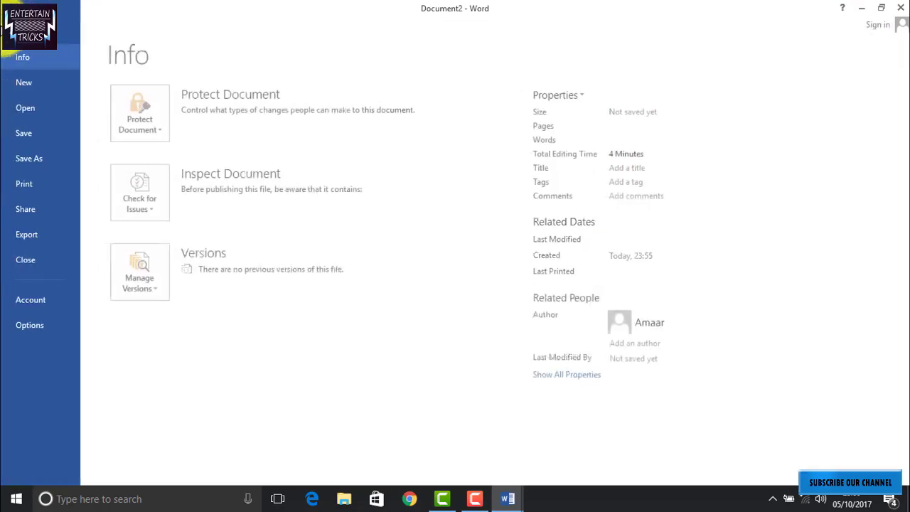
click(20, 23)
click(54, 22)
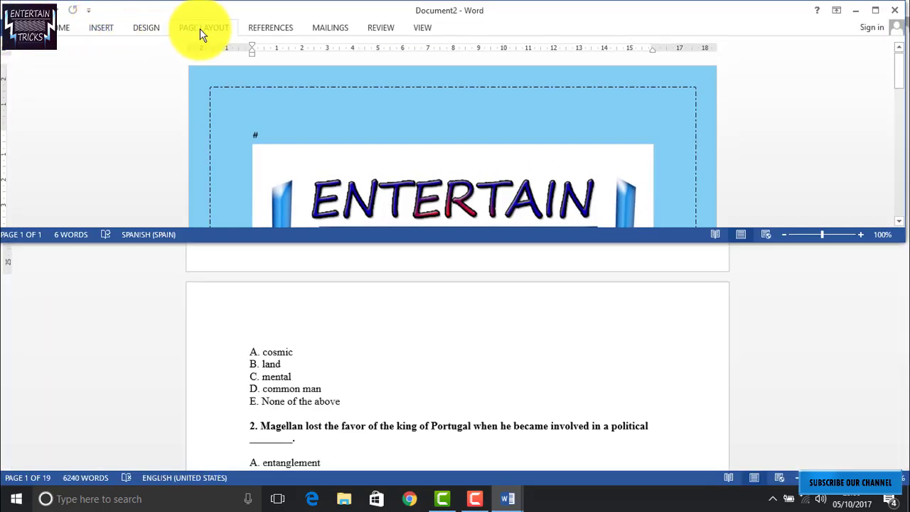
click(202, 28)
click(380, 30)
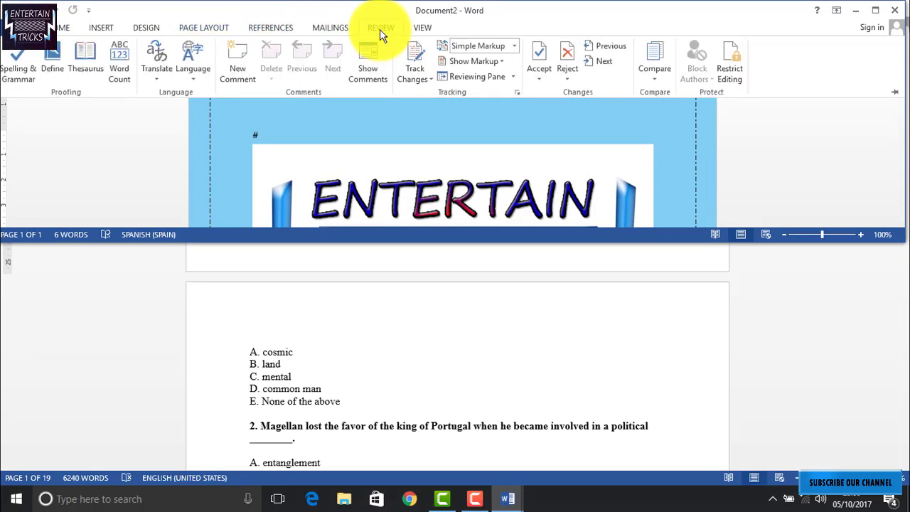
click(435, 29)
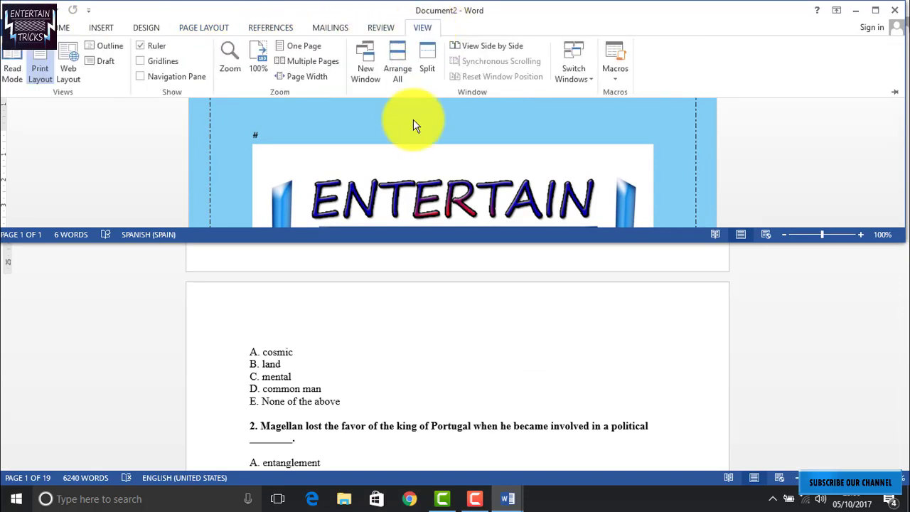
click(262, 30)
click(314, 27)
click(255, 29)
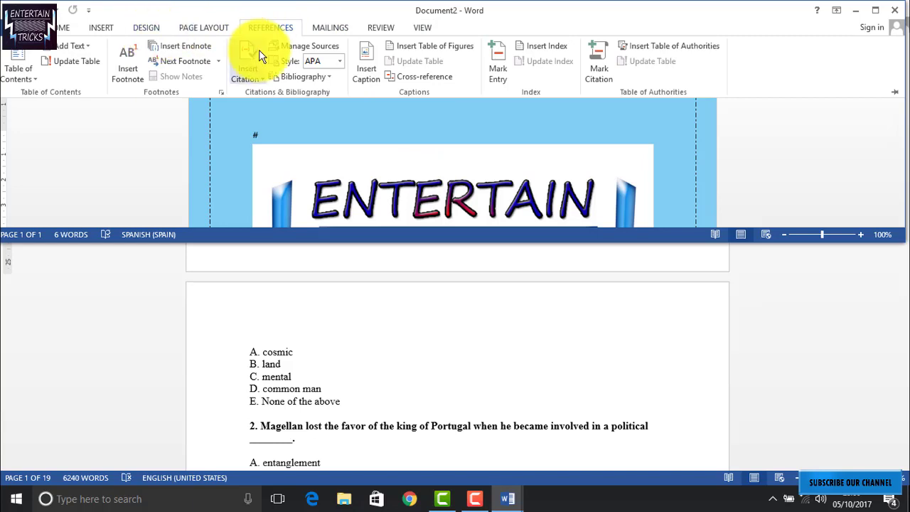
- Bring up and minimise the Reading Comprehension Practice Test document, and close Document2 without saving its changes
click(130, 284)
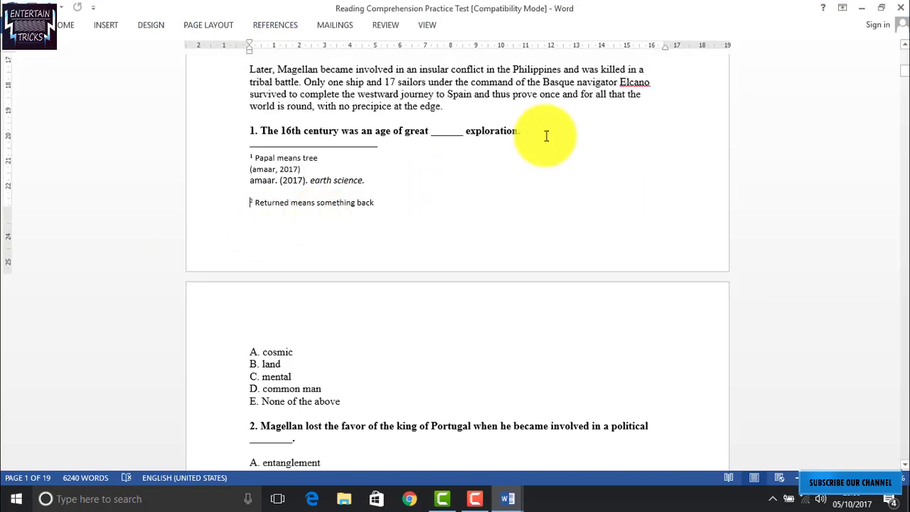
click(904, 68)
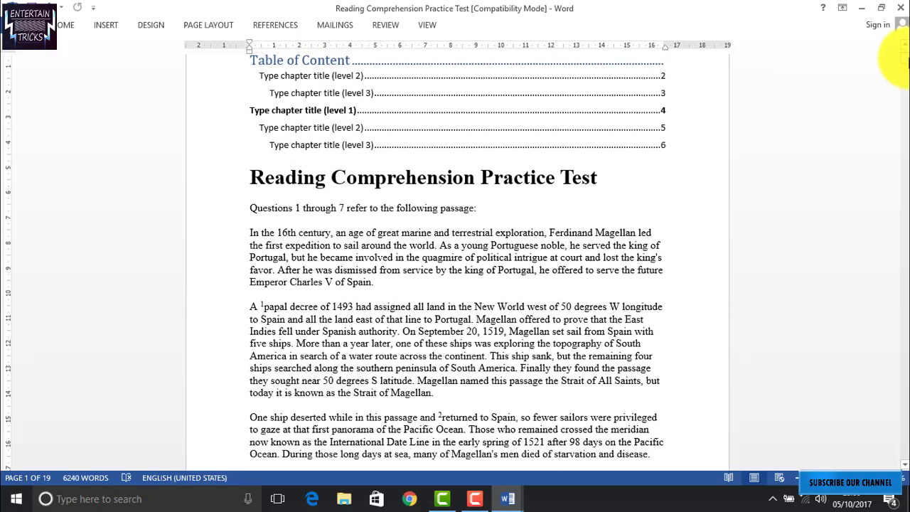
click(863, 7)
click(893, 10)
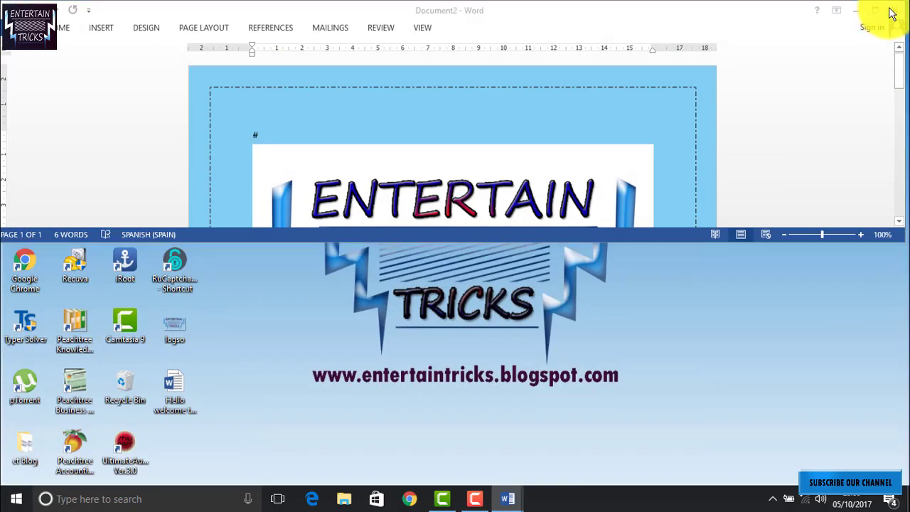
click(451, 270)
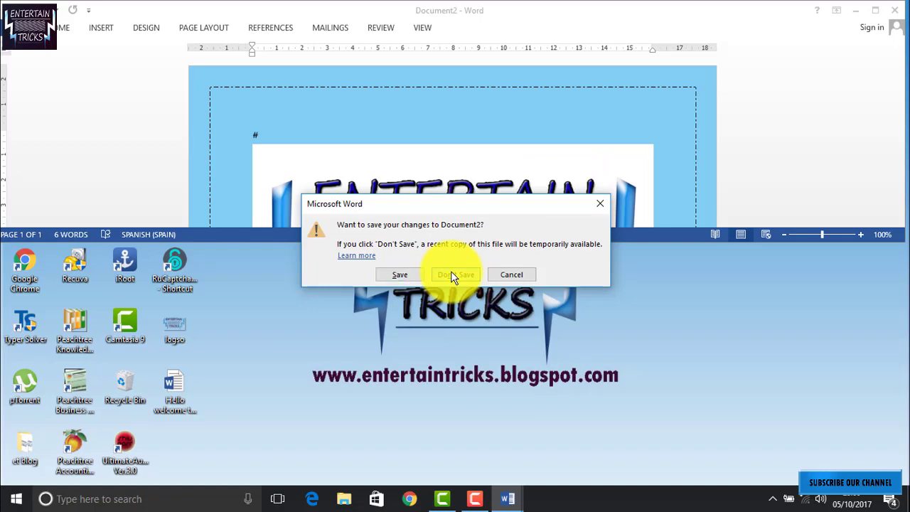